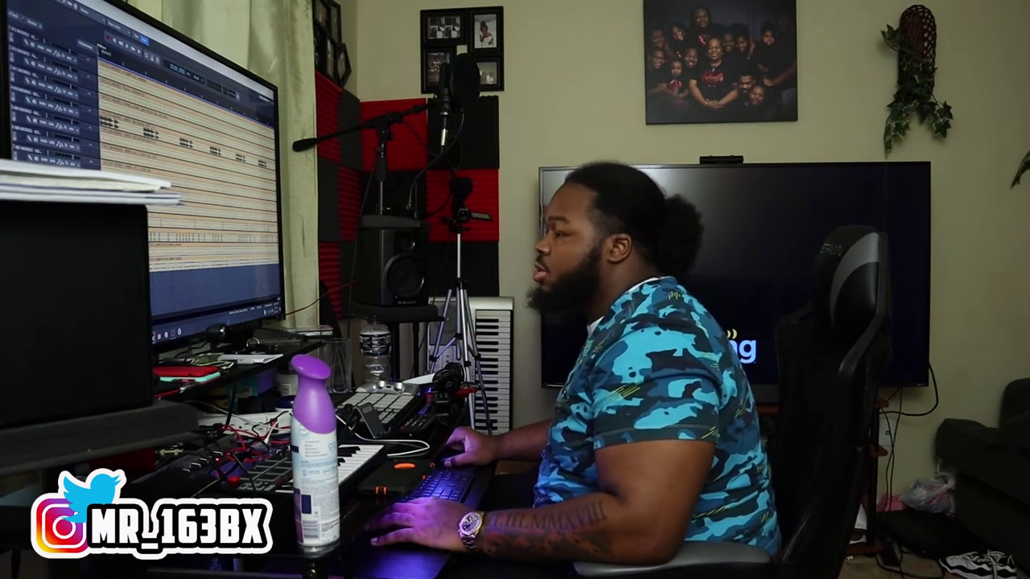
scroll(187, 158, "down", 2)
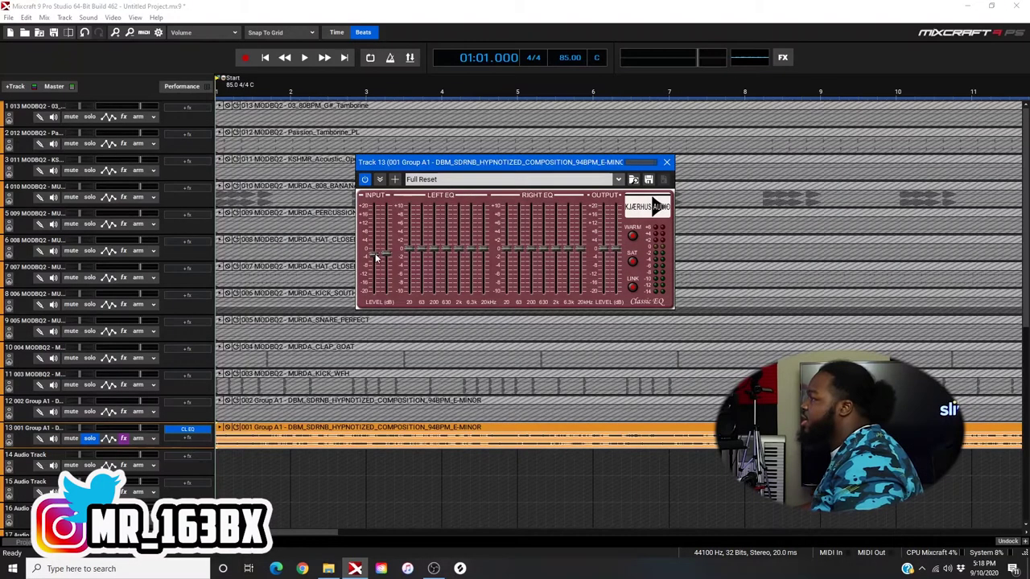
Close the track 13 EQ window, take track 13 out of solo and play back a few beats of the full mix
left_click(666, 161)
key("space")
left_click(89, 438)
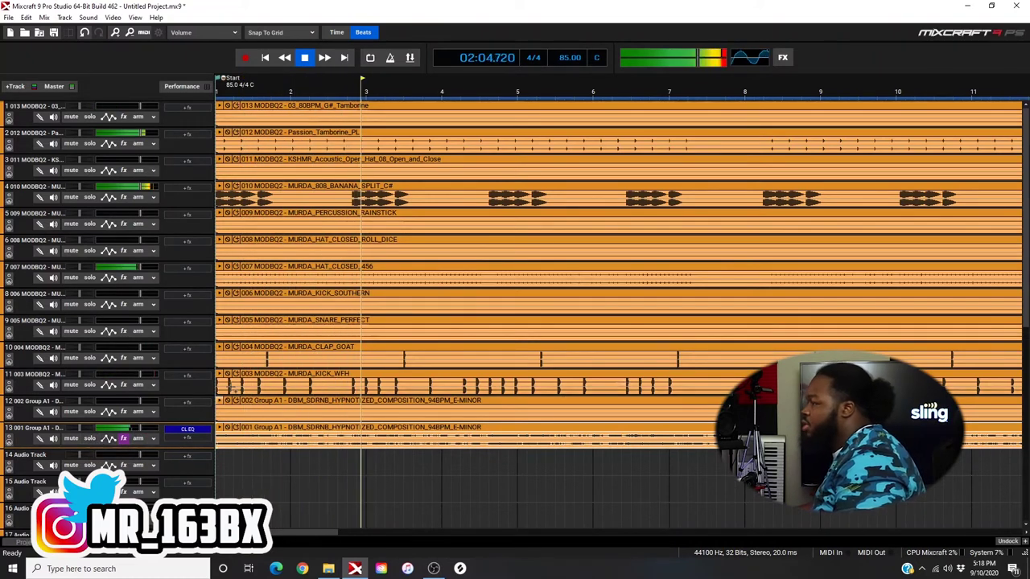
key("space")
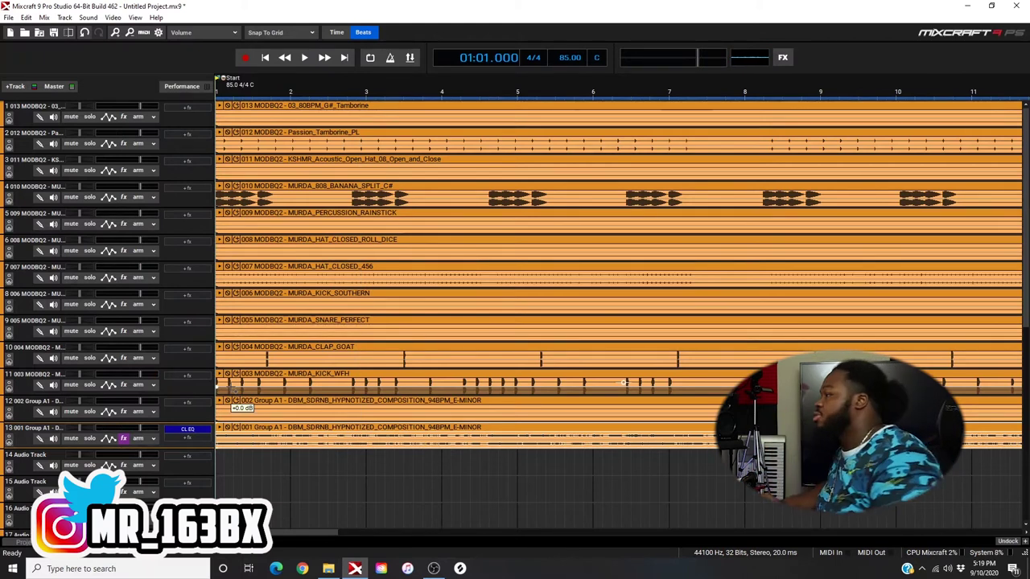
Arm track 14 with a recording input and record a vocal take of about 16 bars from the song start
left_click(139, 465)
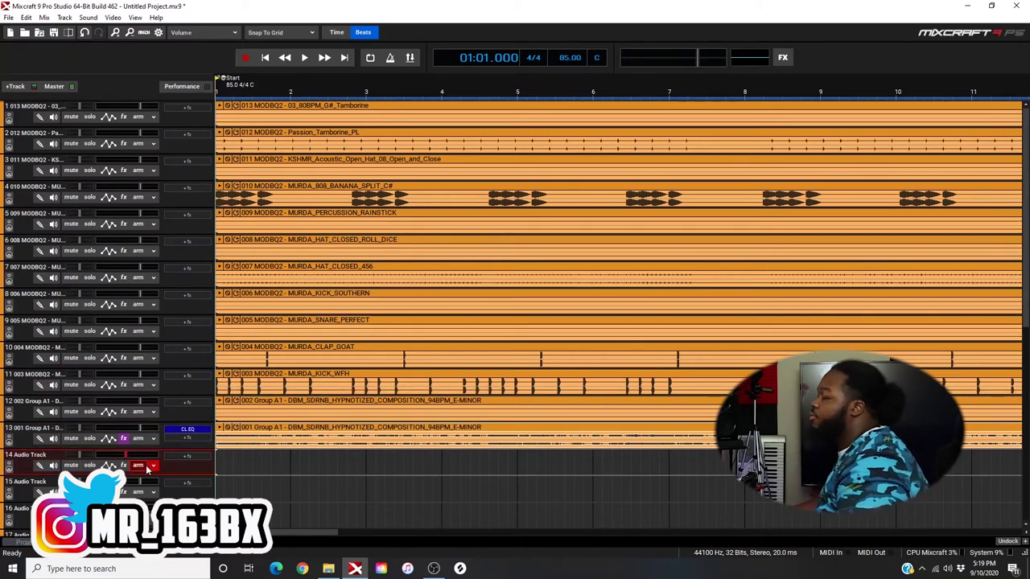
left_click(153, 465)
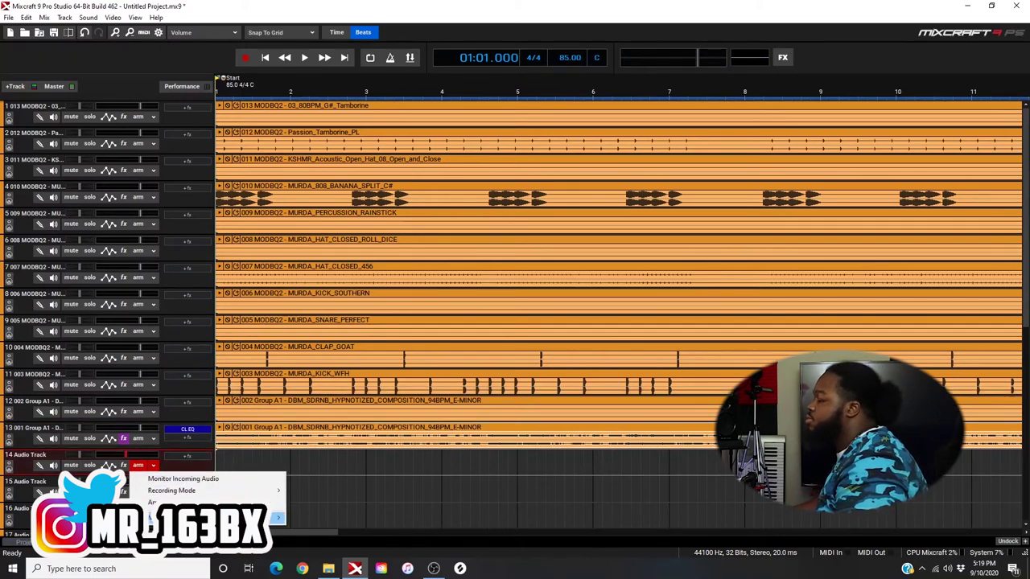
mouse_move(274, 518)
left_click(338, 530)
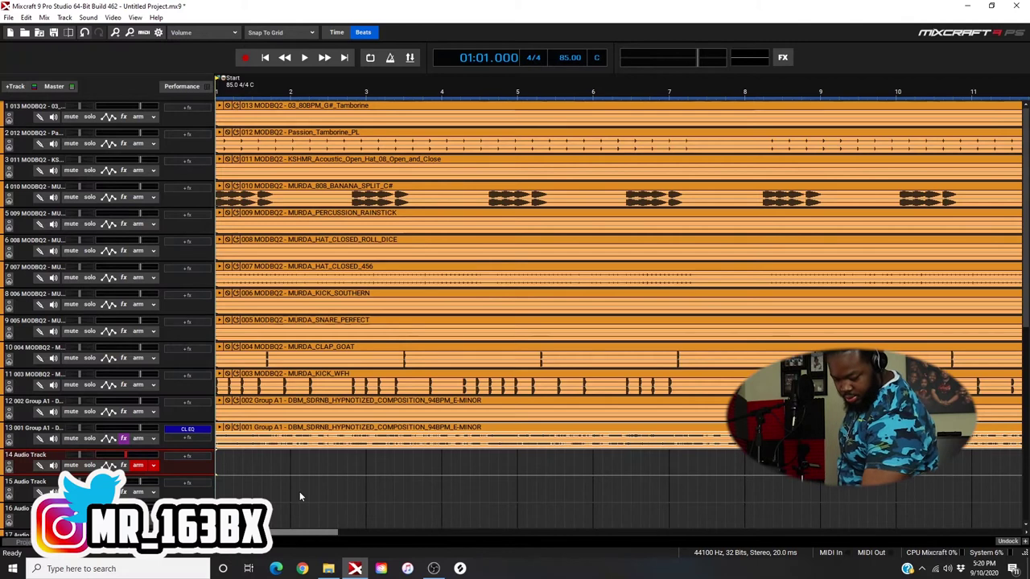
key("r")
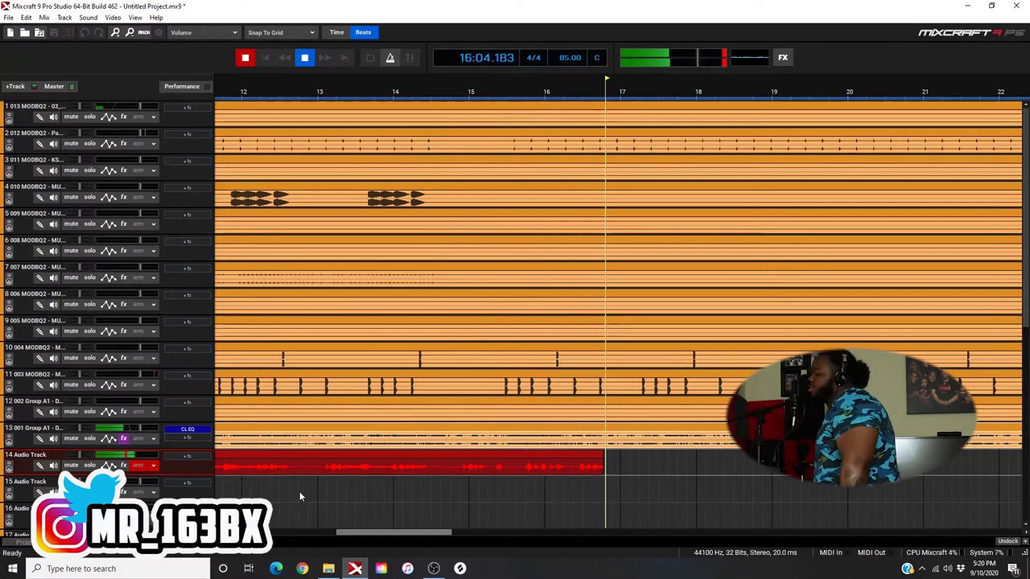
key("space")
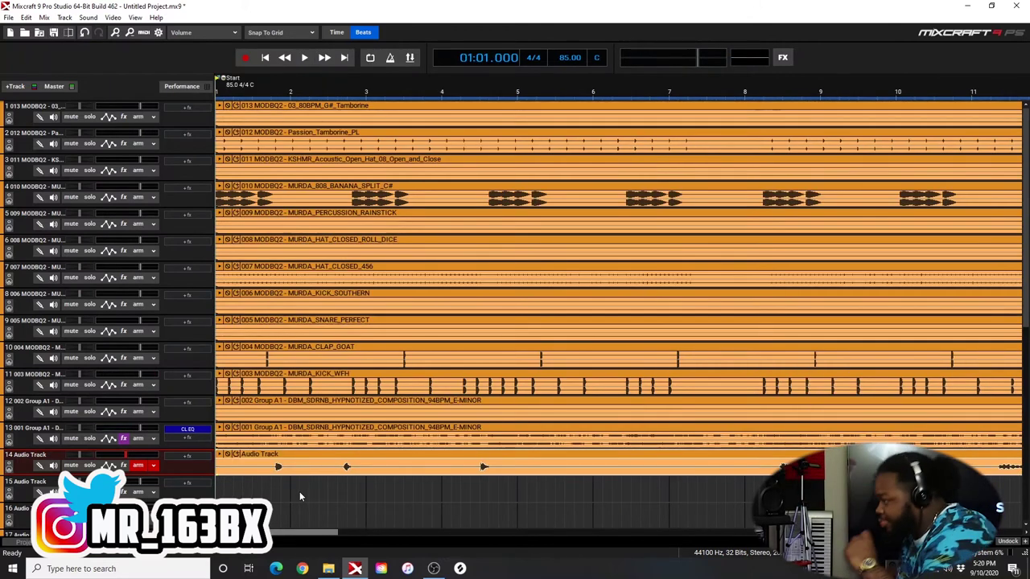
Change the color of track 14 to blue
right_click(178, 469)
mouse_move(269, 245)
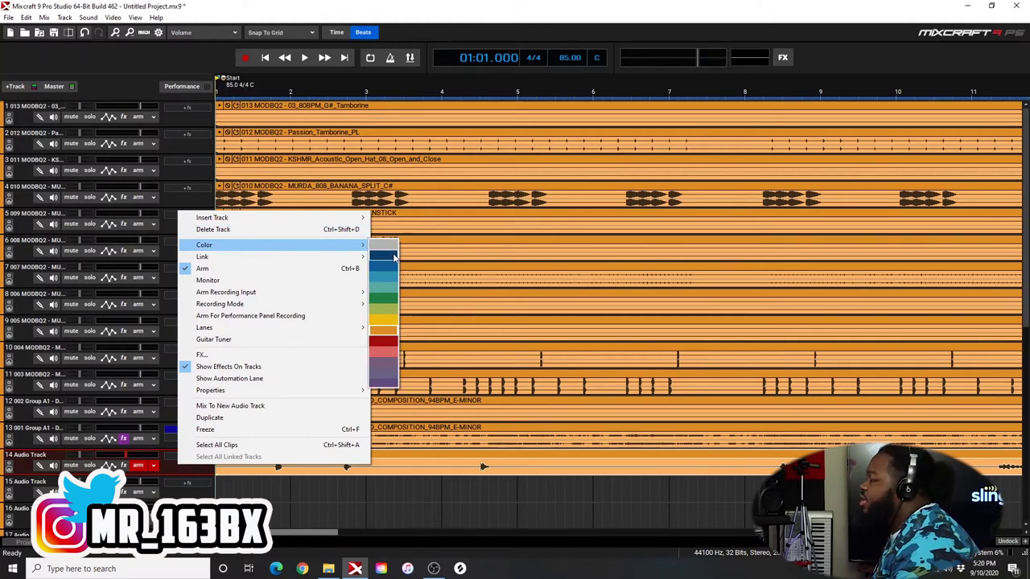
left_click(384, 274)
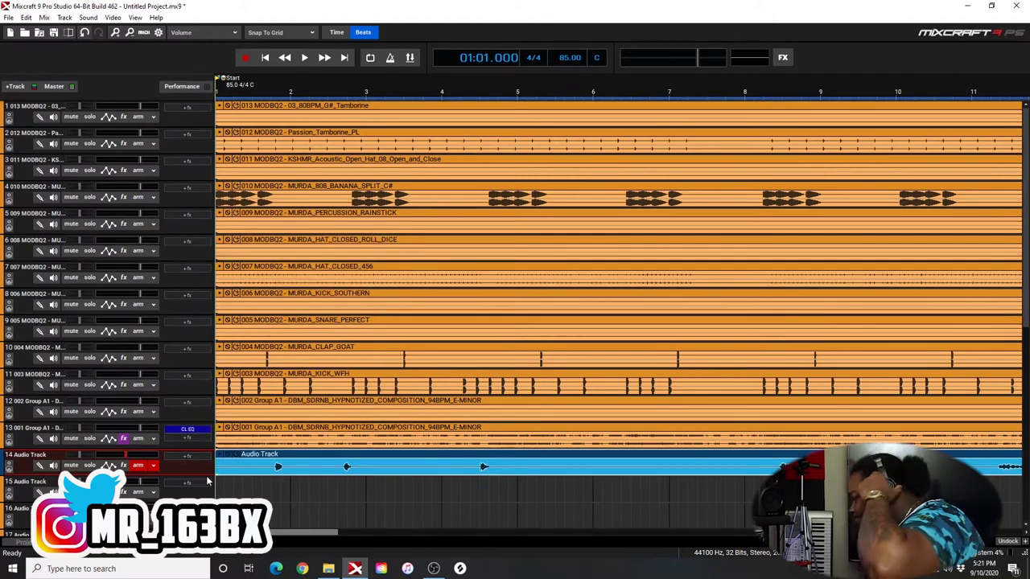
Play the song and check the audio levels in the OBS mixer, then return to Mixcraft and stop playback
key("space")
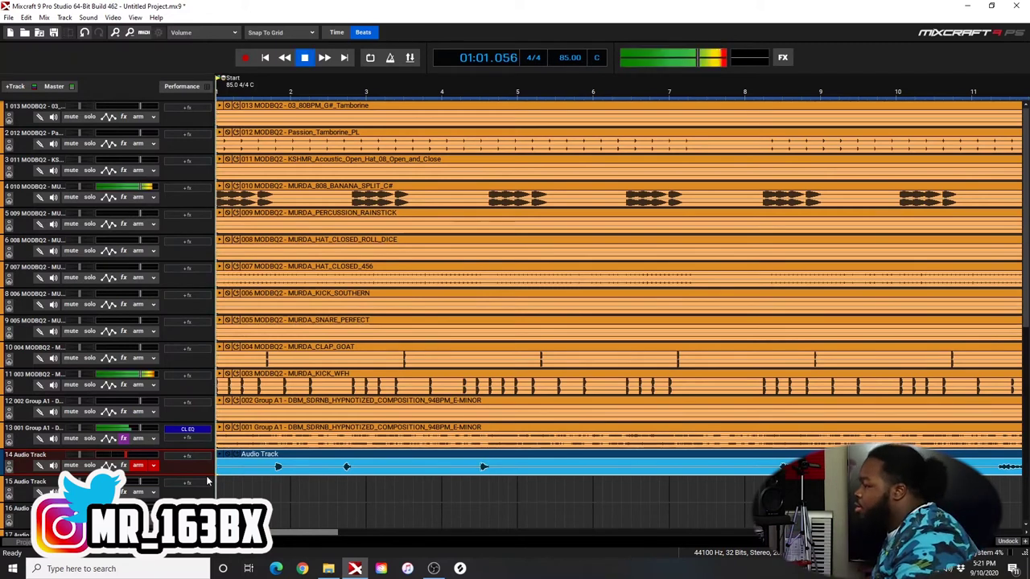
left_click(433, 569)
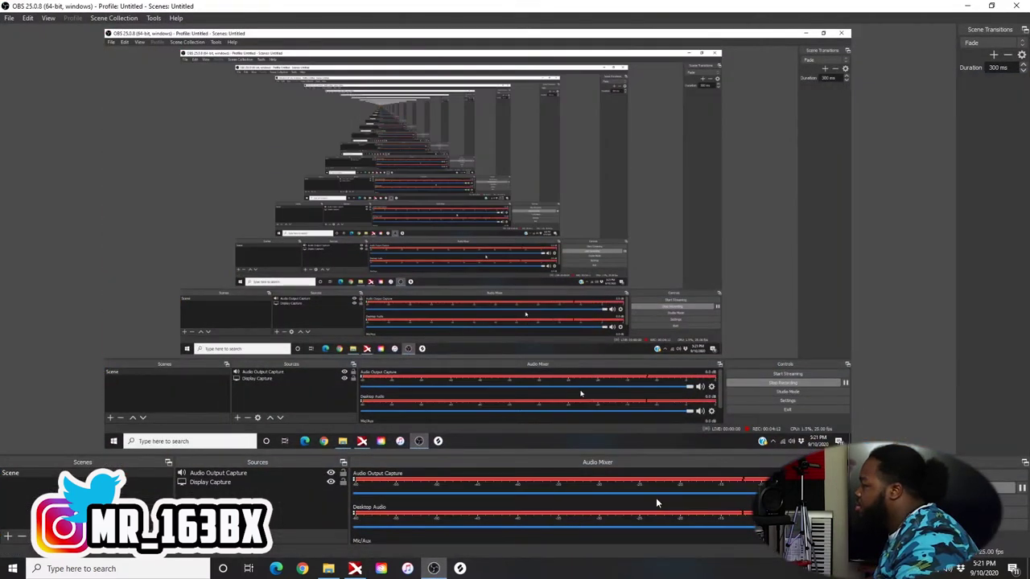
left_click(967, 5)
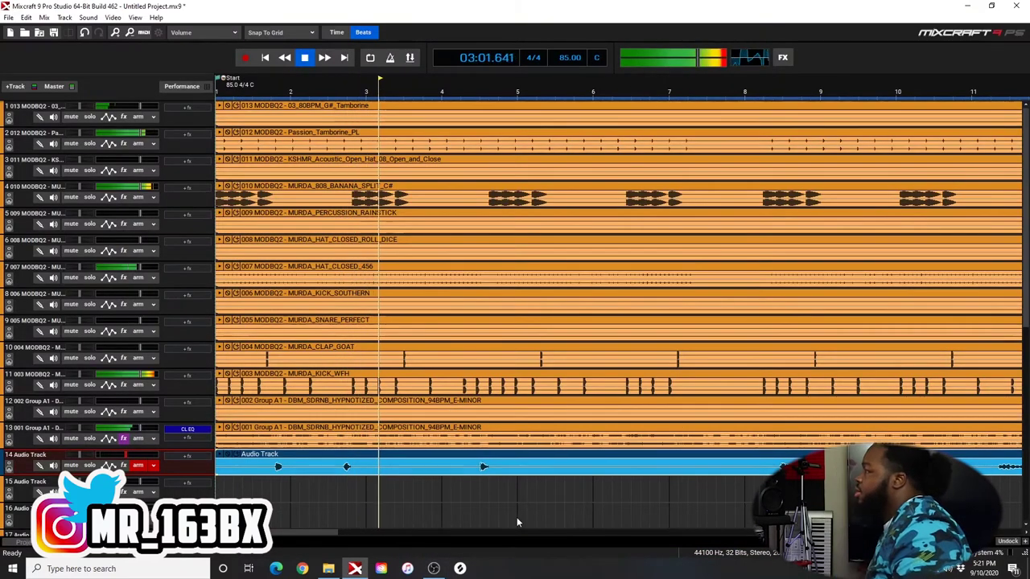
key("space")
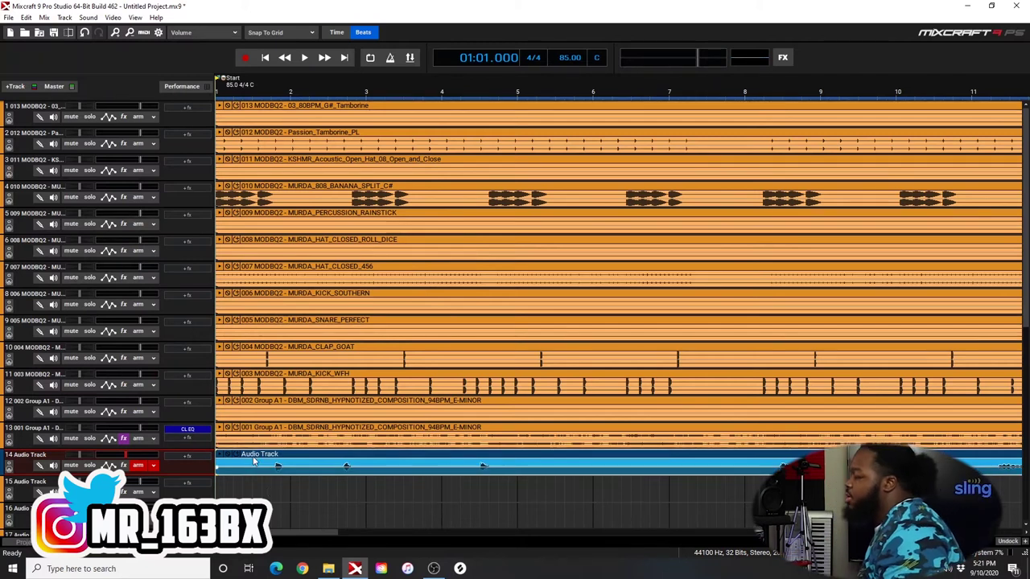
Correct the vocal clip's pitch in Melodyne with Pitch Center 70%, Pitch Drift 45% and snapping to B Minor
double_click(259, 457)
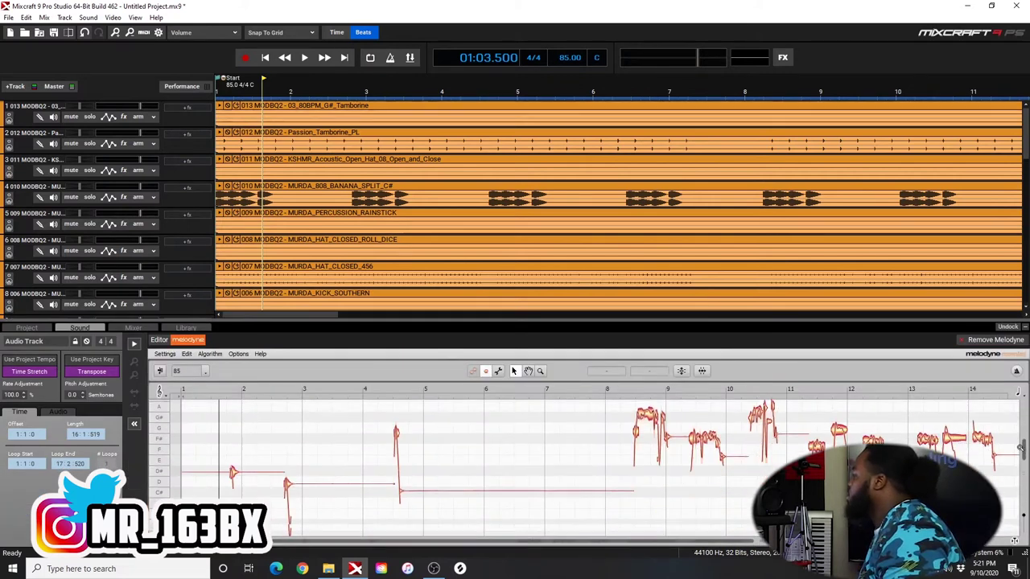
left_click_drag(1023, 434, 1023, 451)
left_click(650, 373)
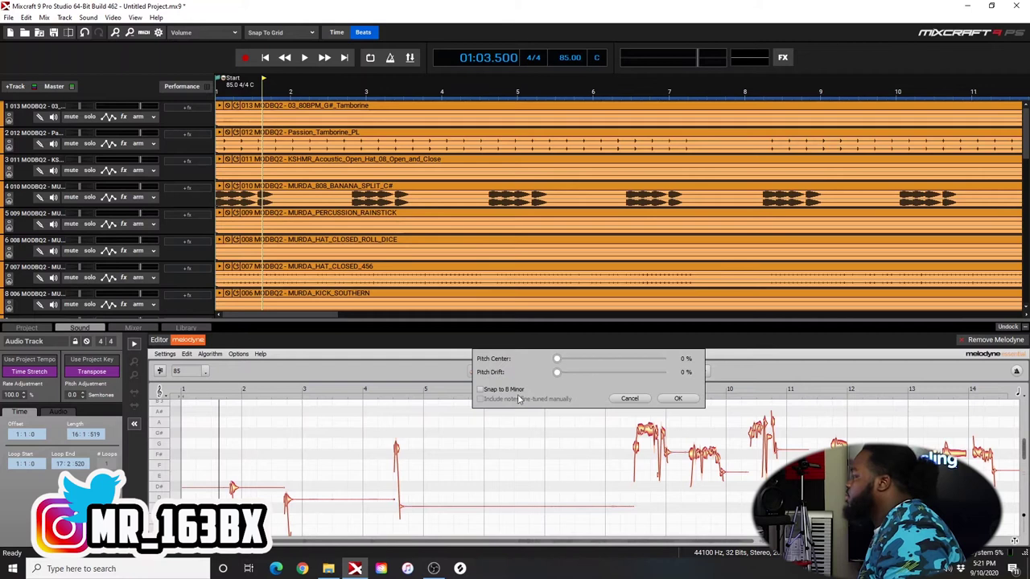
left_click_drag(596, 376, 605, 376)
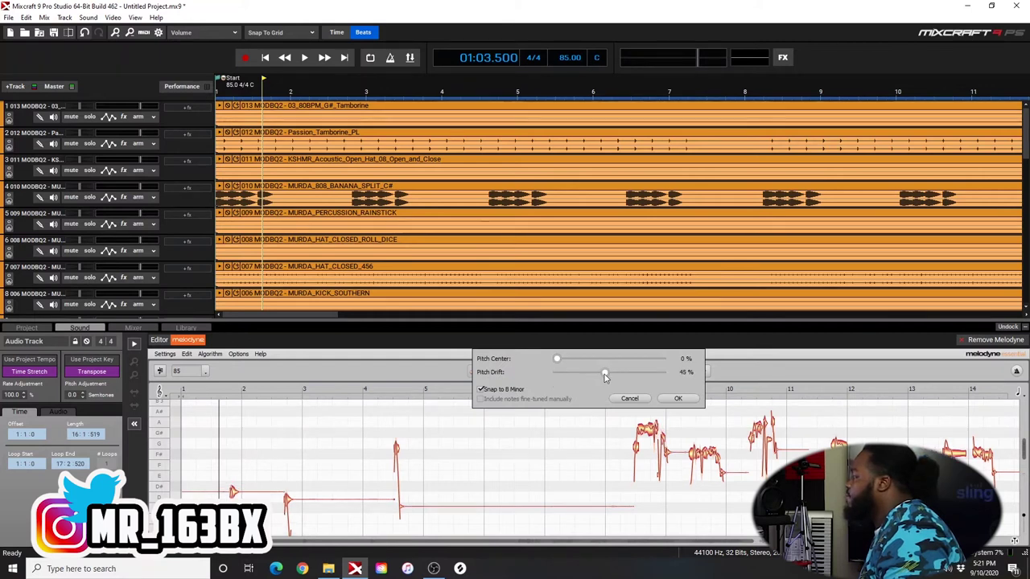
left_click_drag(604, 376, 603, 377)
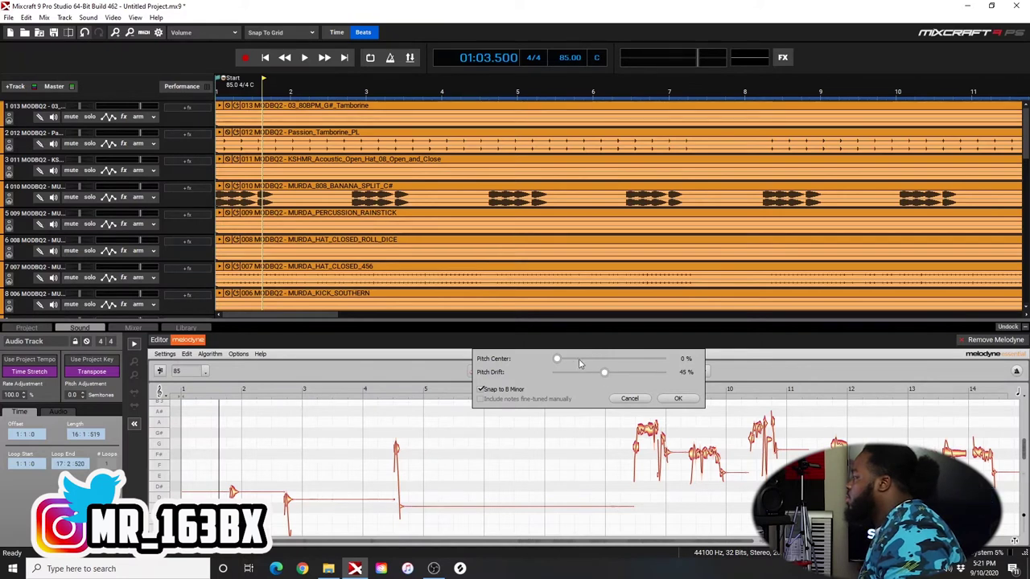
left_click_drag(557, 360, 631, 362)
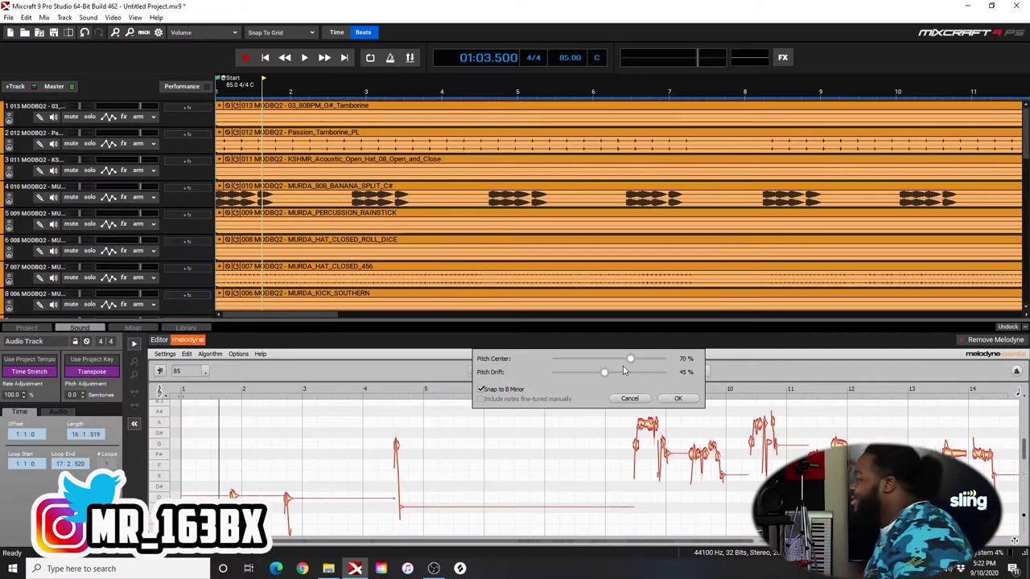
left_click(678, 399)
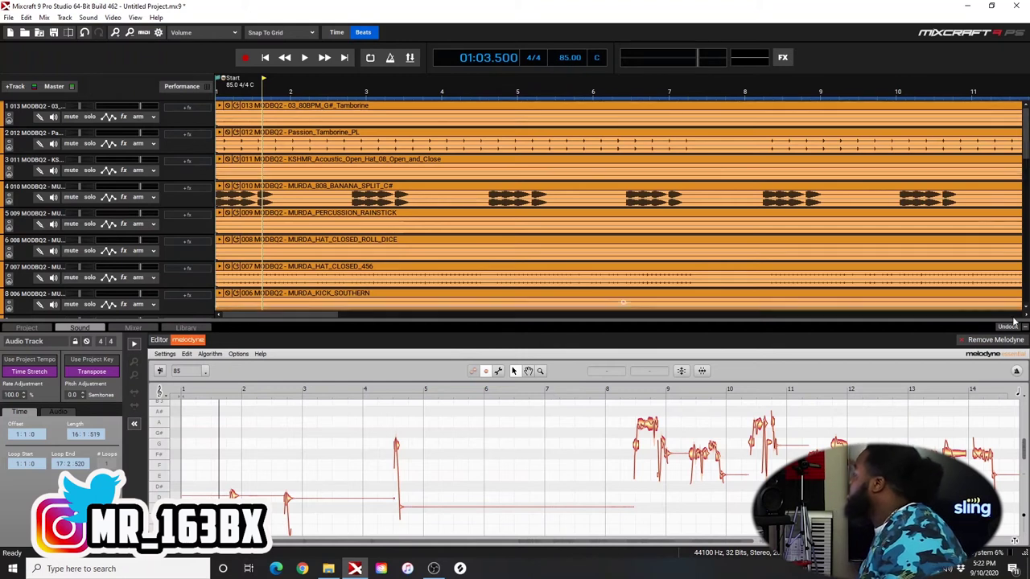
Collapse the Melodyne editor area and briefly play back the song
left_click_drag(1014, 321, 1014, 538)
key("space")
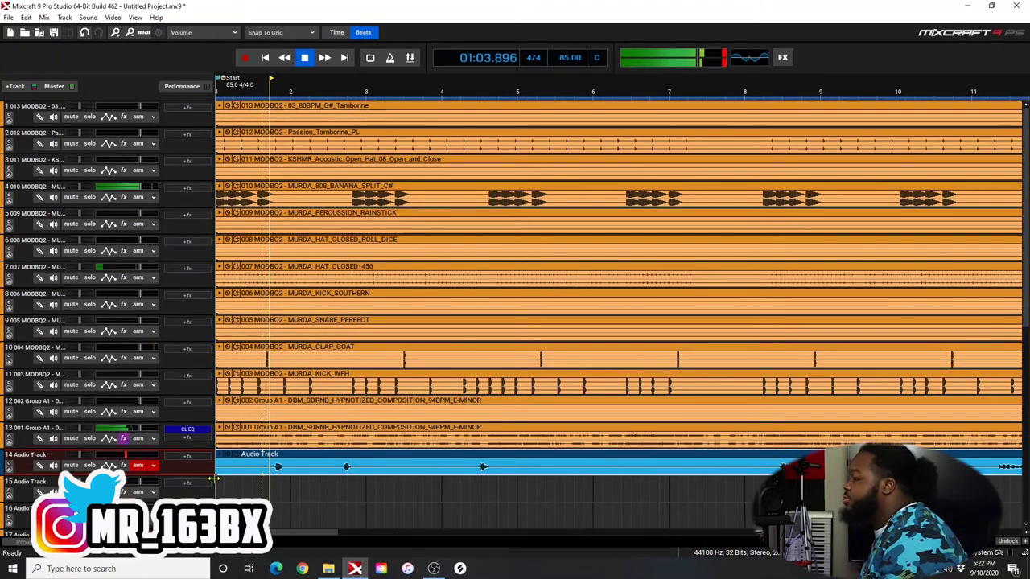
key("space")
Load the 2022 effect chain on track 14 and play the song to audition it
left_click(124, 465)
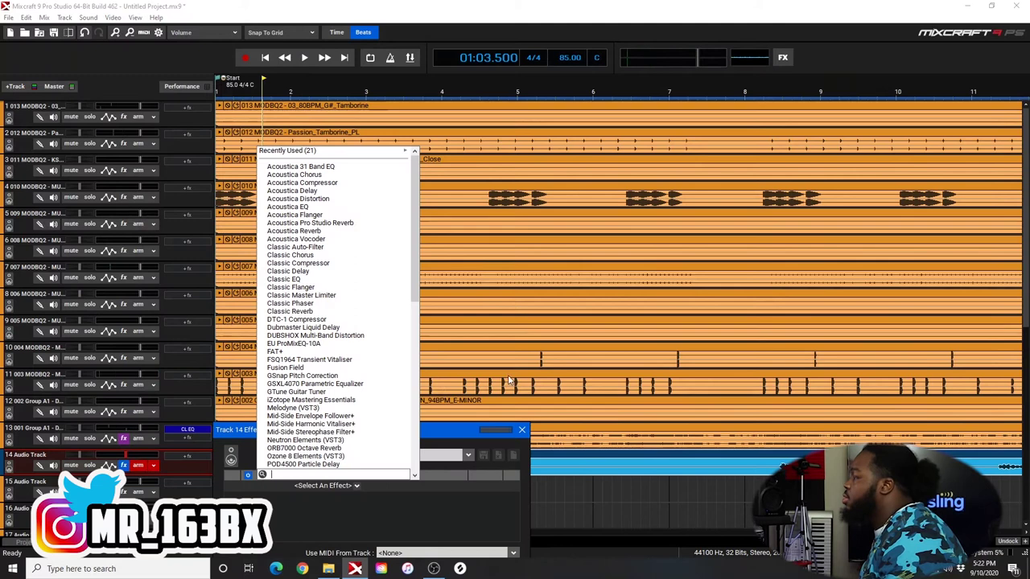
left_click(442, 455)
left_click(442, 454)
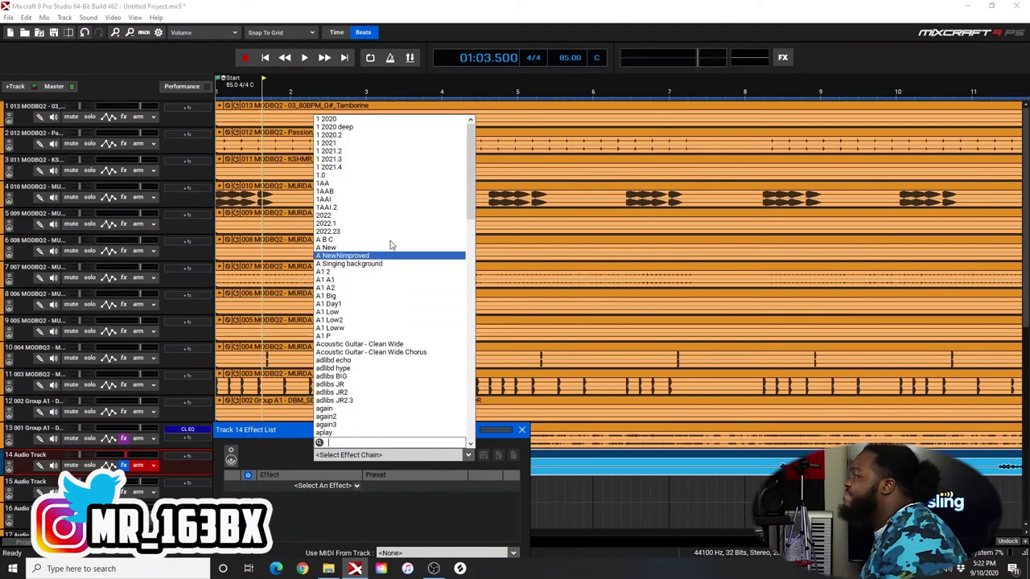
scroll(330, 370, "down", 4)
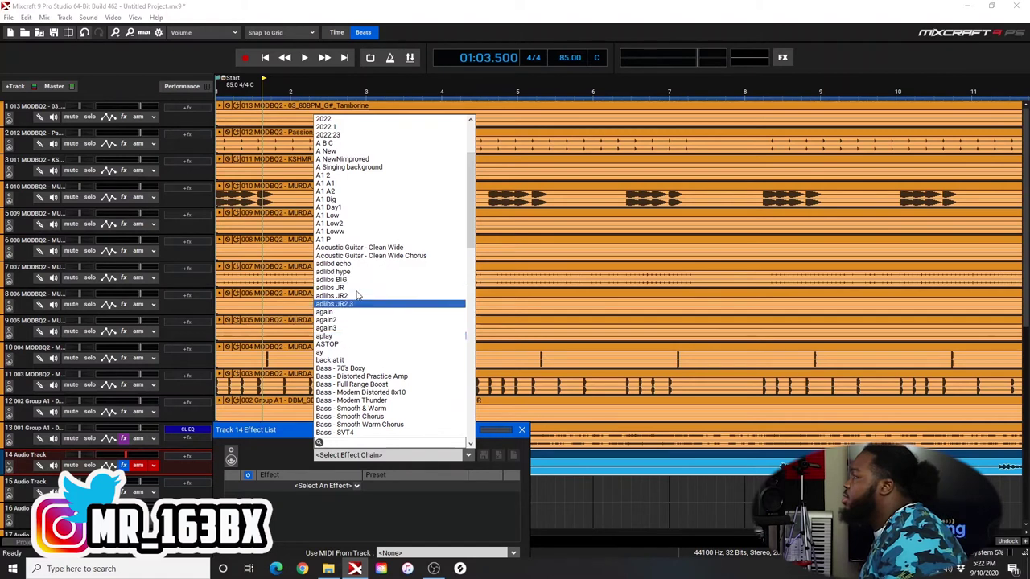
left_click(326, 118)
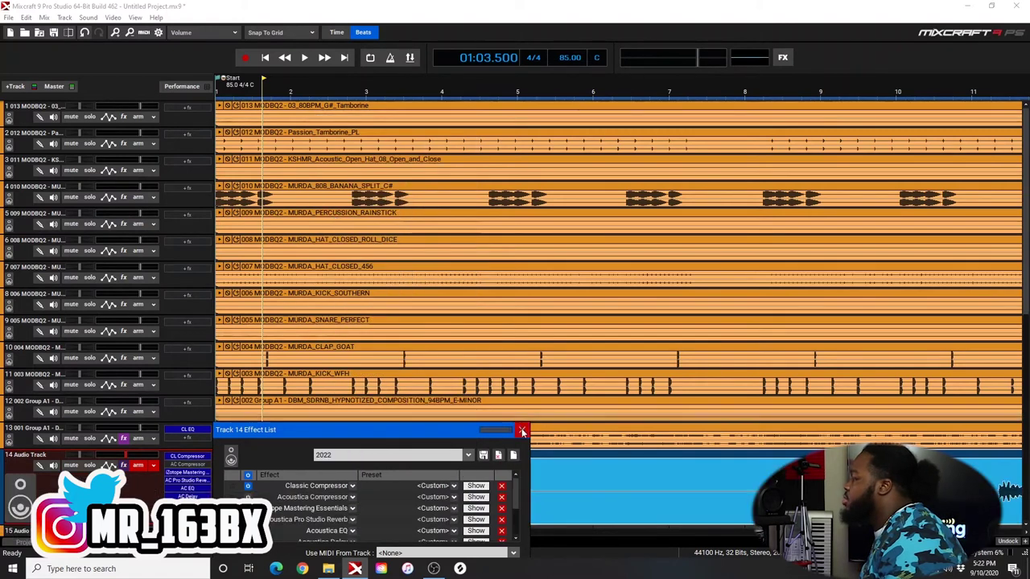
left_click(521, 431)
key("space")
scroll(261, 435, "down", 1)
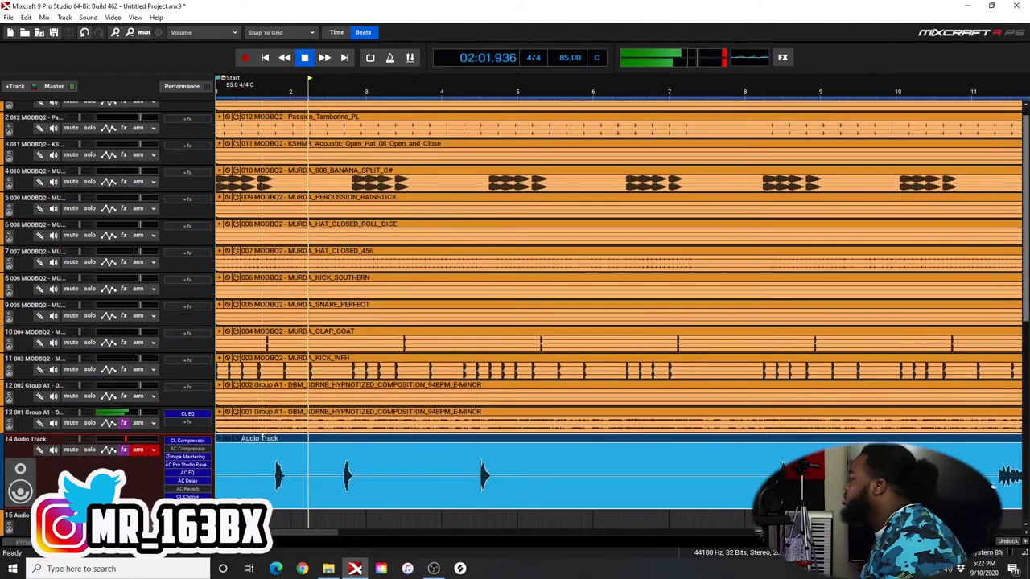
scroll(262, 436, "down", 3)
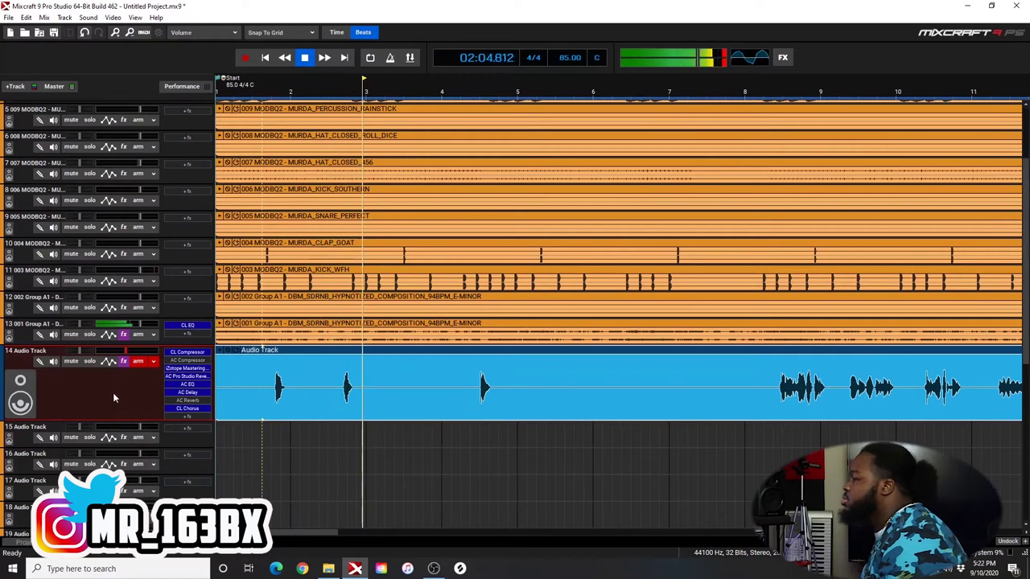
Add GSnap Pitch Correction to track 14 and place it first, above the Classic Compressor
left_click(188, 416)
scroll(257, 499, "down", 3)
scroll(265, 482, "down", 12)
scroll(306, 523, "up", 15)
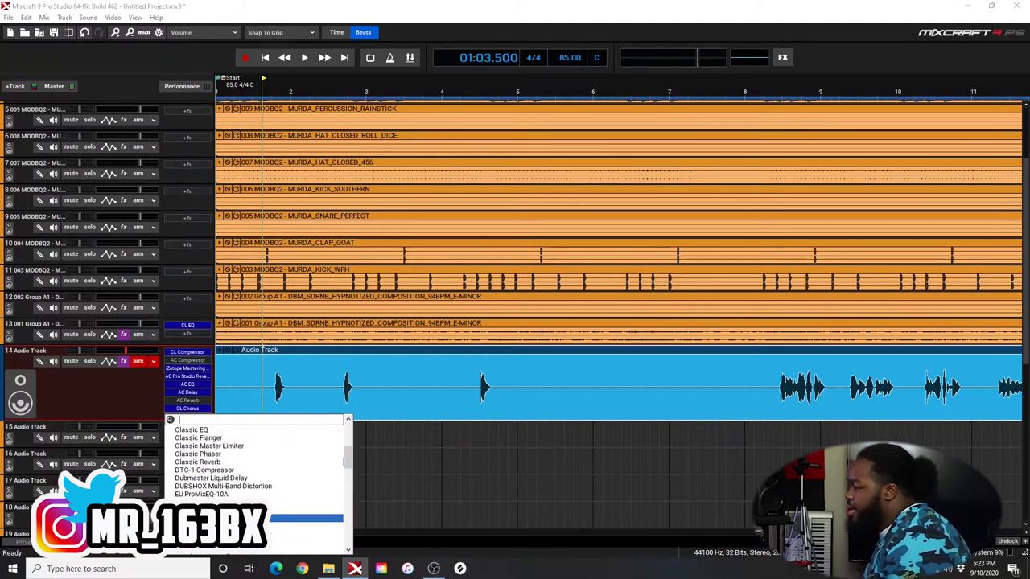
left_click(306, 526)
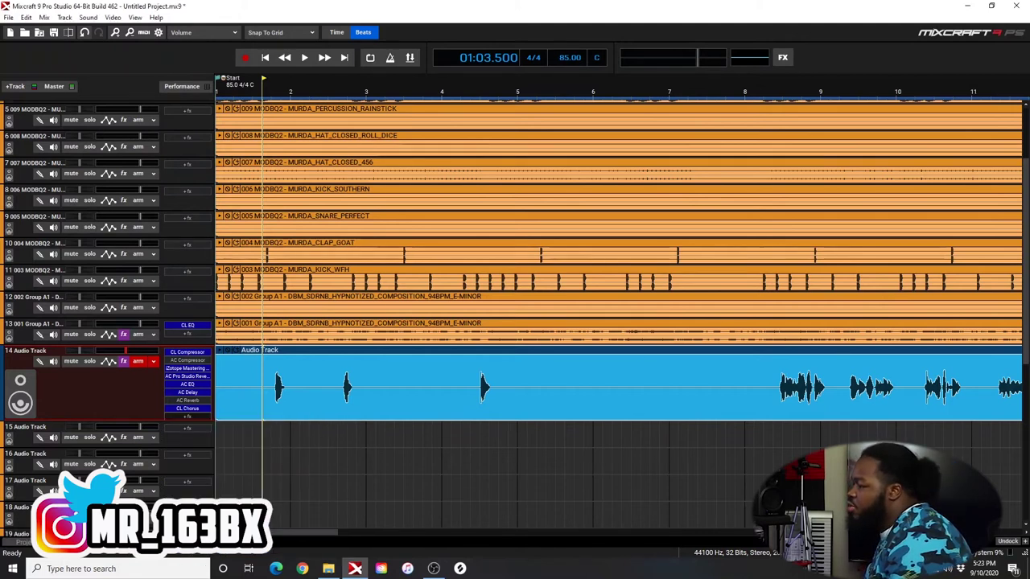
left_click_drag(193, 423, 189, 351)
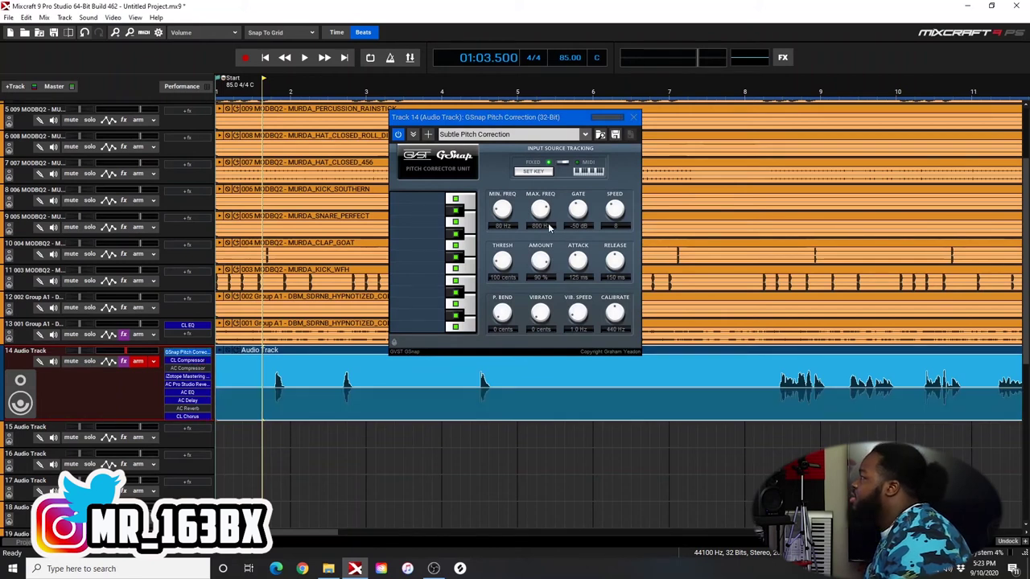
Set the GSnap key and scale to B Minor, close the plug-in and play back the vocal
left_click(533, 171)
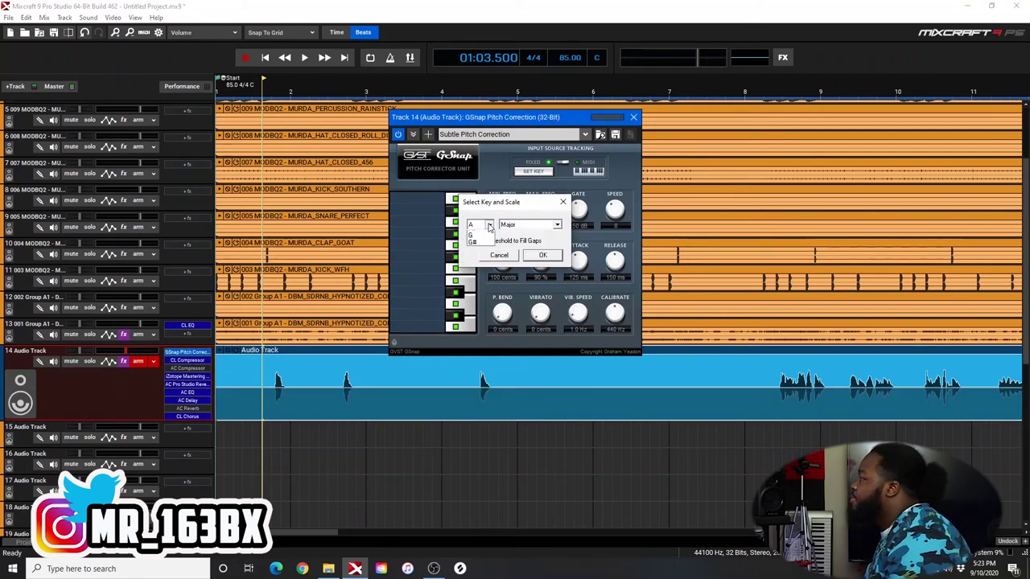
left_click(481, 256)
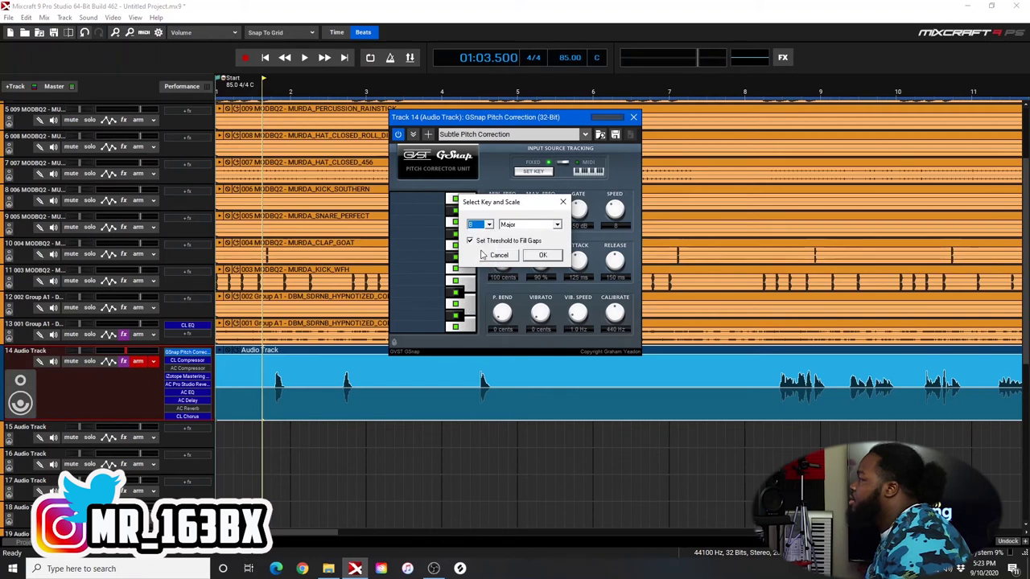
left_click(551, 225)
left_click(523, 240)
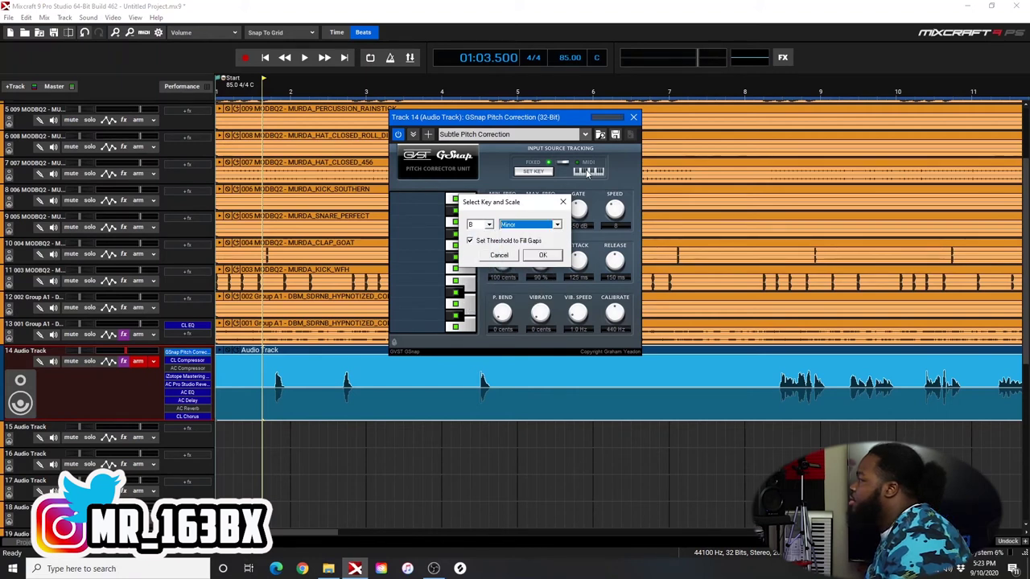
left_click(545, 255)
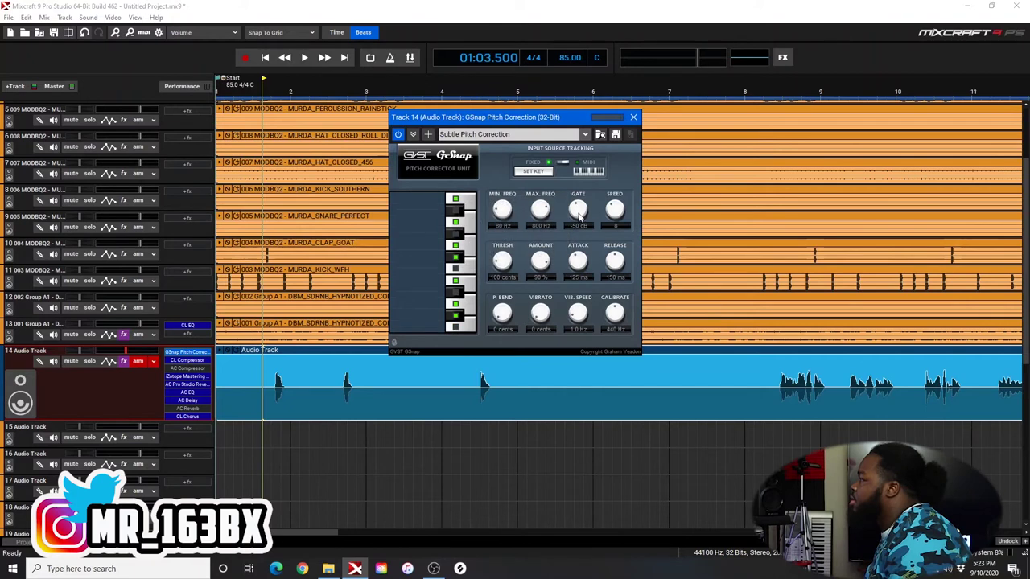
left_click(634, 119)
key("space")
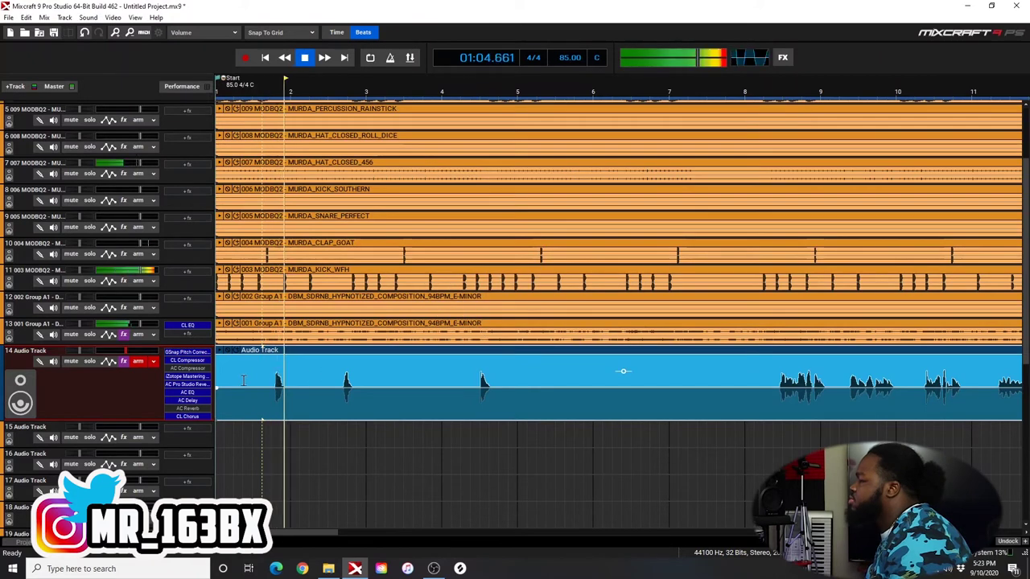
Stop playback and correct the track 14 vocal's pitch in Melodyne with Pitch Center 70 %, Pitch Drift 45 % and Snap to B Minor
key("space")
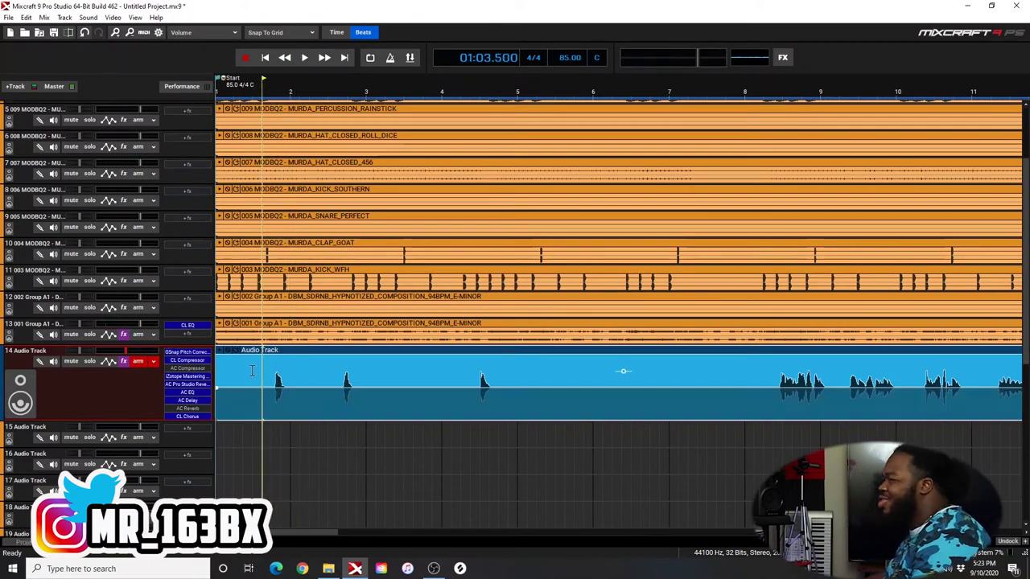
double_click(295, 355)
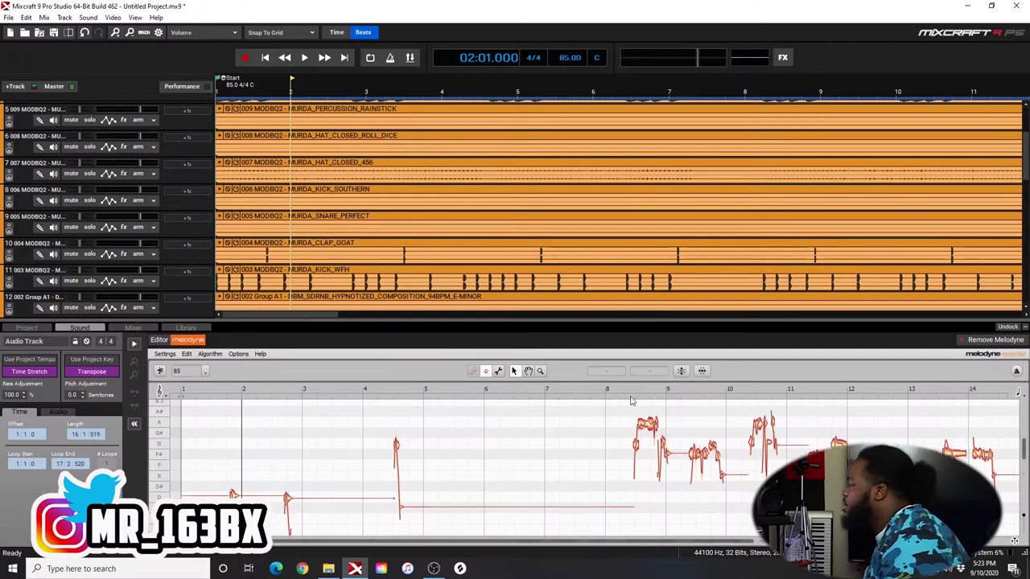
left_click(681, 371)
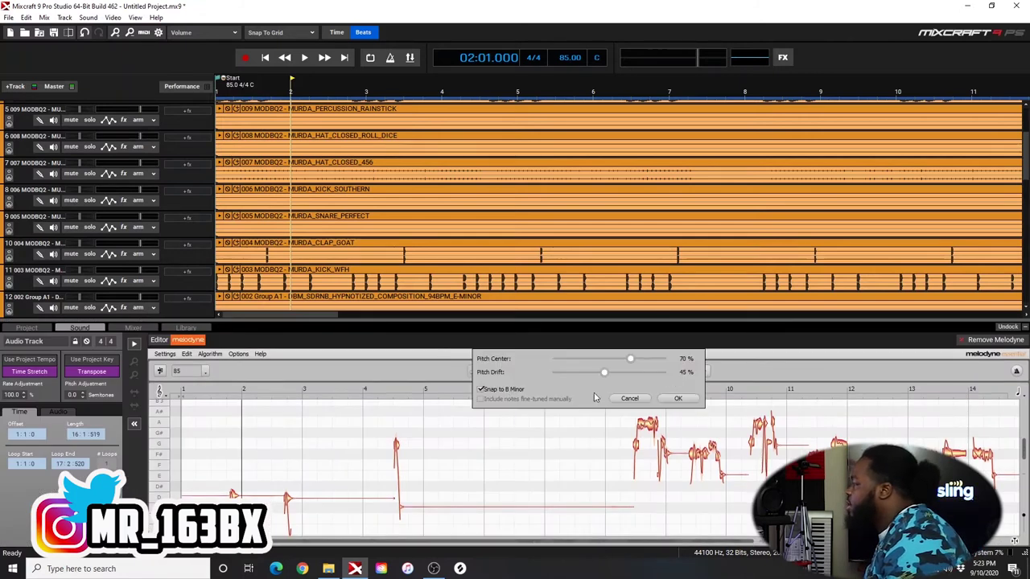
left_click(678, 400)
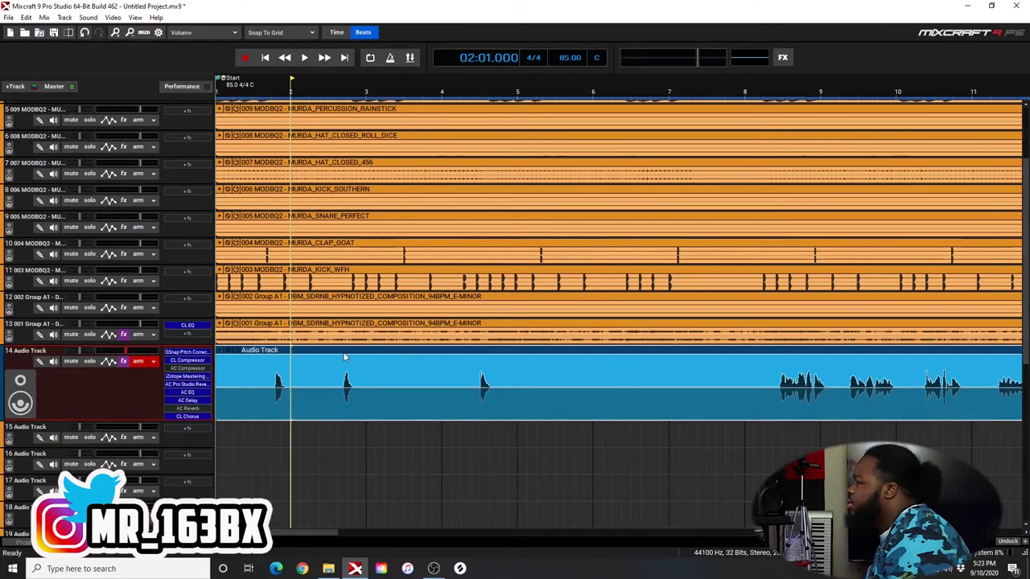
Check the GSnap plug-in, solo track 14 and play the vocal from its first long phrase, between bars 8 and 9
left_click(174, 352)
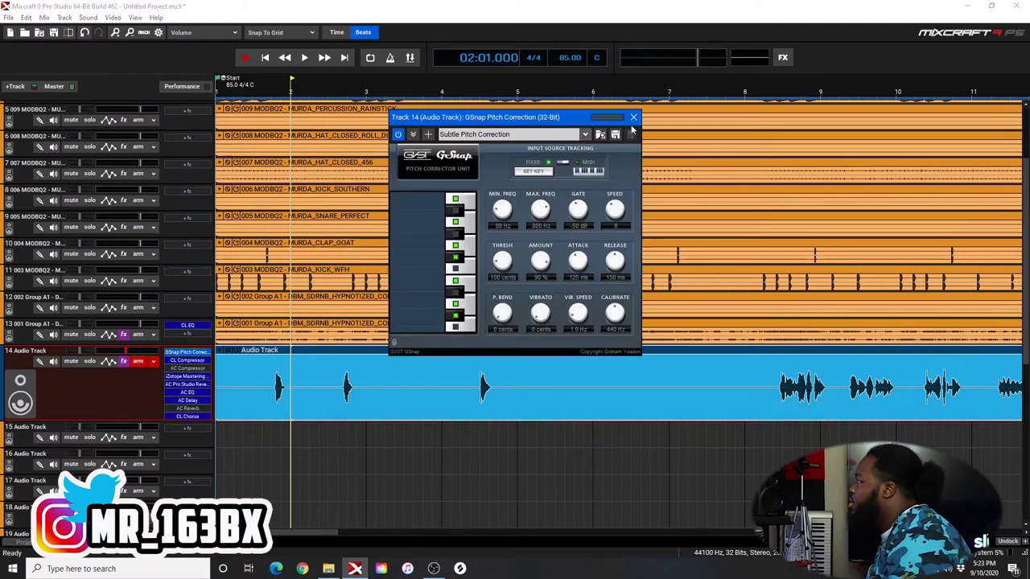
left_click(174, 351)
left_click(89, 361)
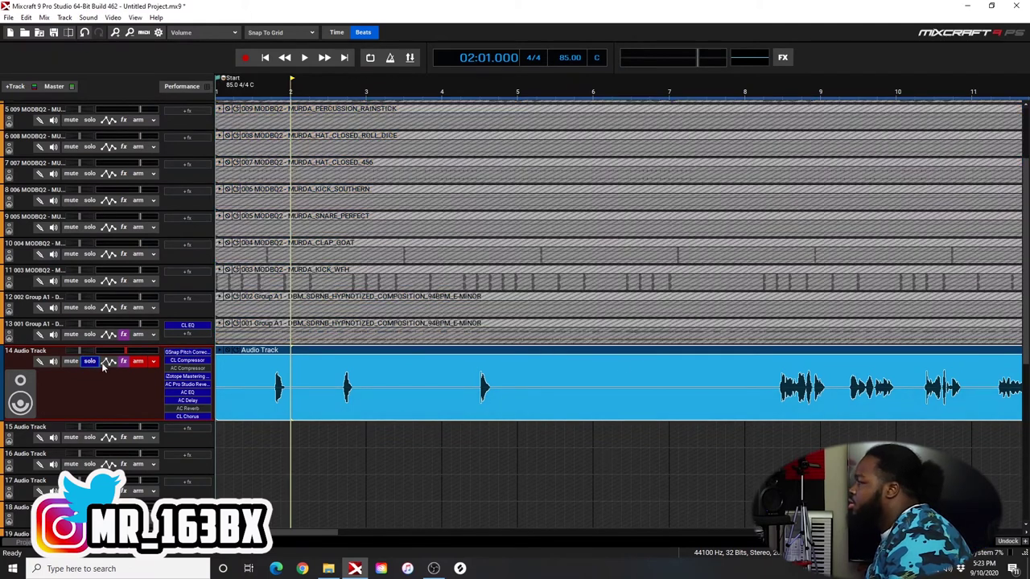
left_click(773, 447)
key("space")
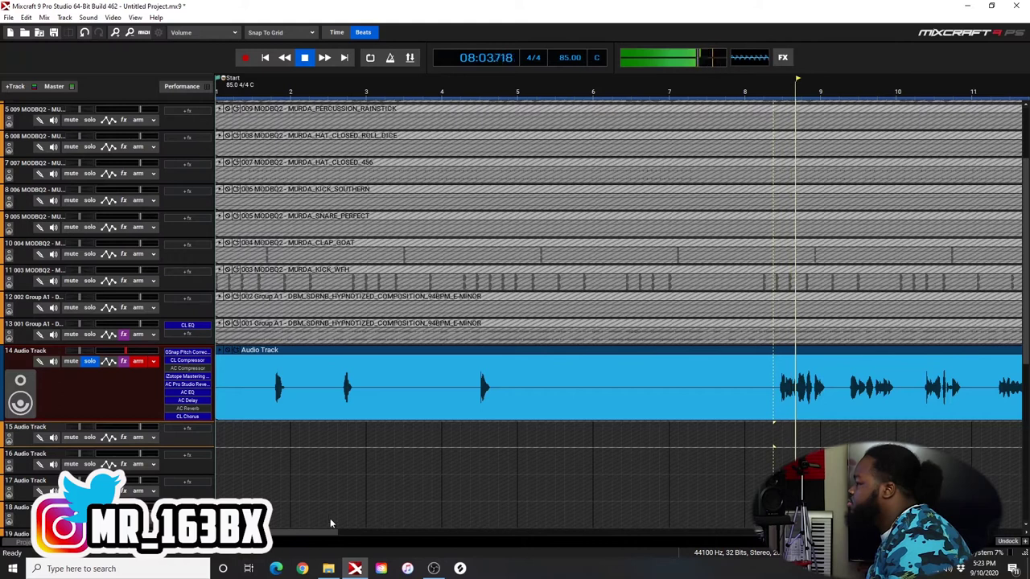
scroll(555, 473, "down", 3)
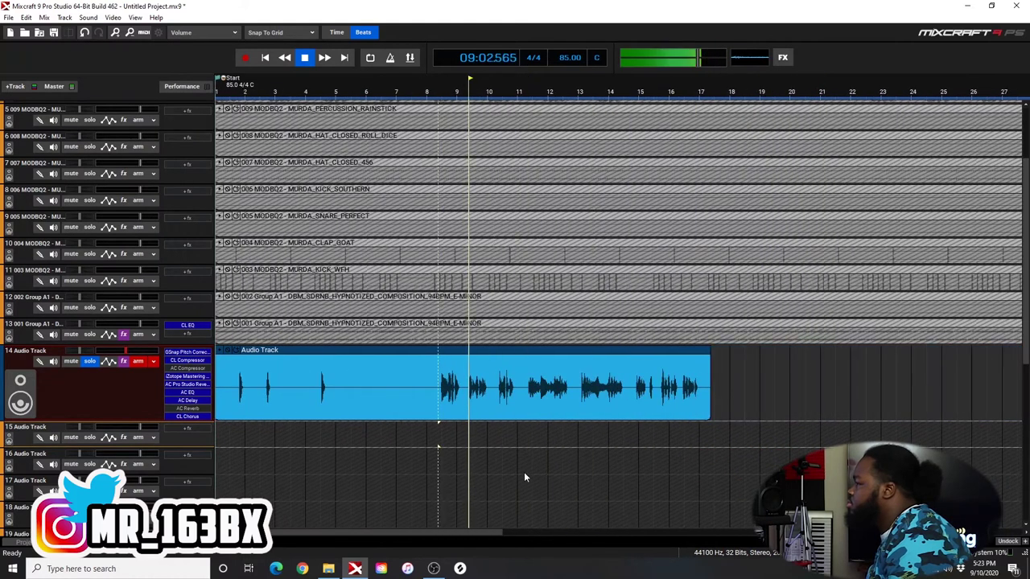
Set the GSnap attack on track 14 to 9 ms and replay the vocal phrase
double_click(187, 352)
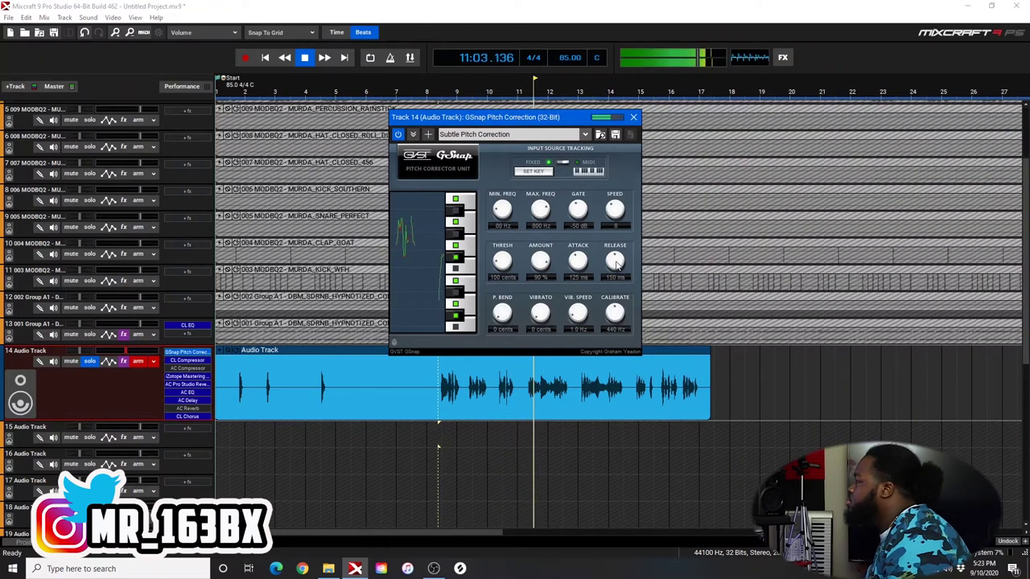
left_click_drag(584, 270, 573, 283)
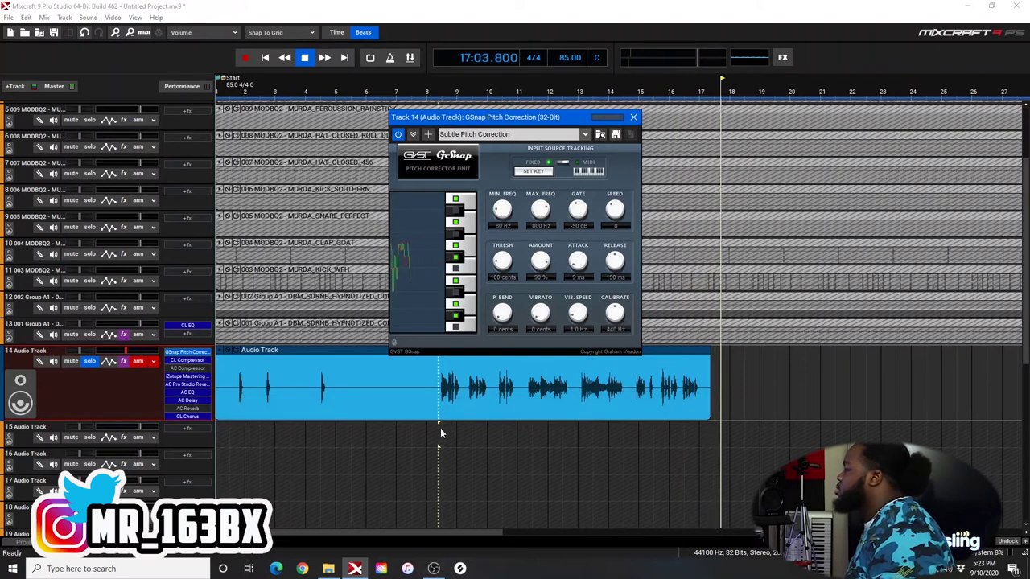
key("space")
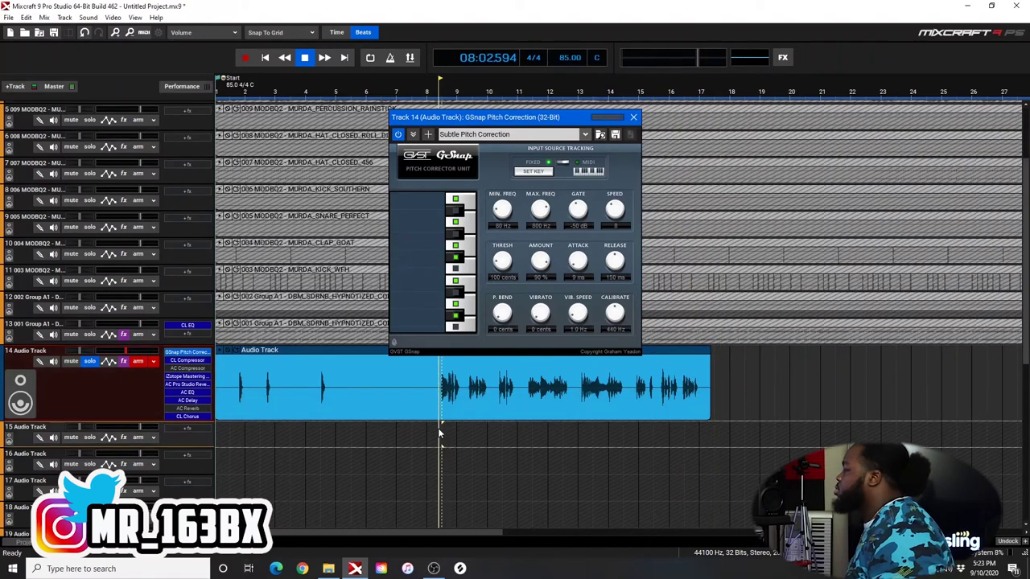
key("space")
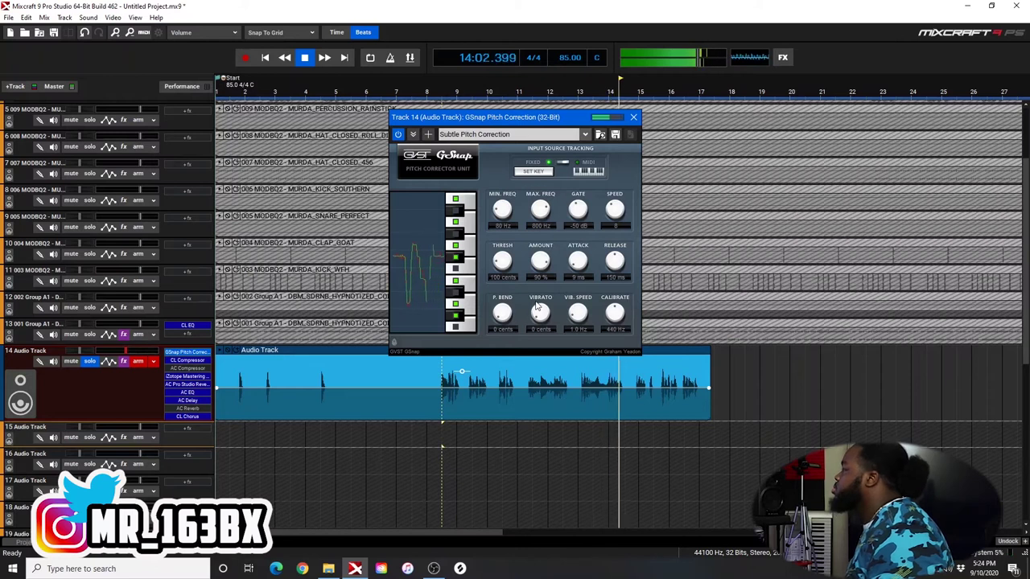
Compare GSnap speeds of 1 and 20 on the soloed vocal, settling on Speed 1 with Amount at 100 %
key("space")
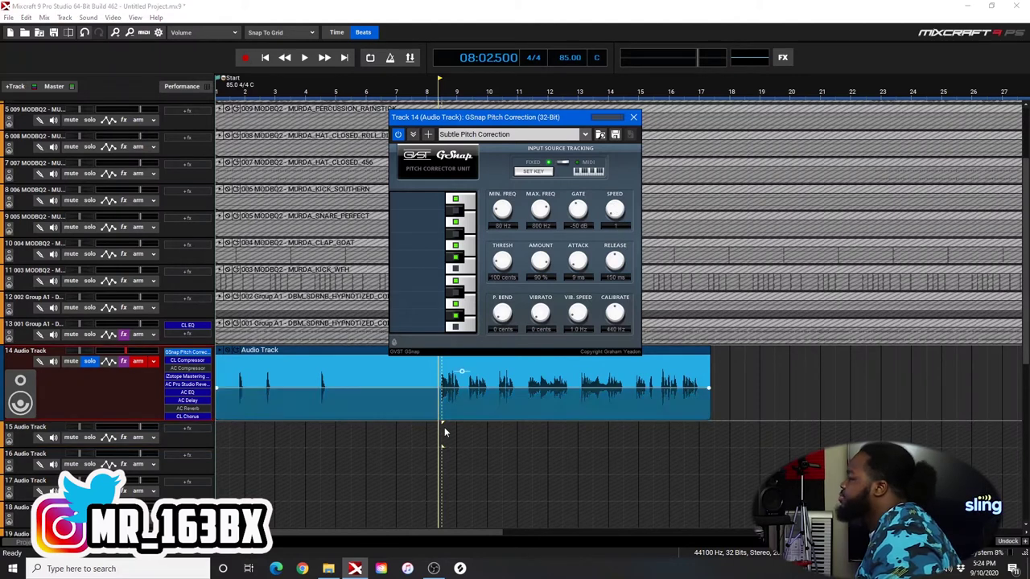
key("space")
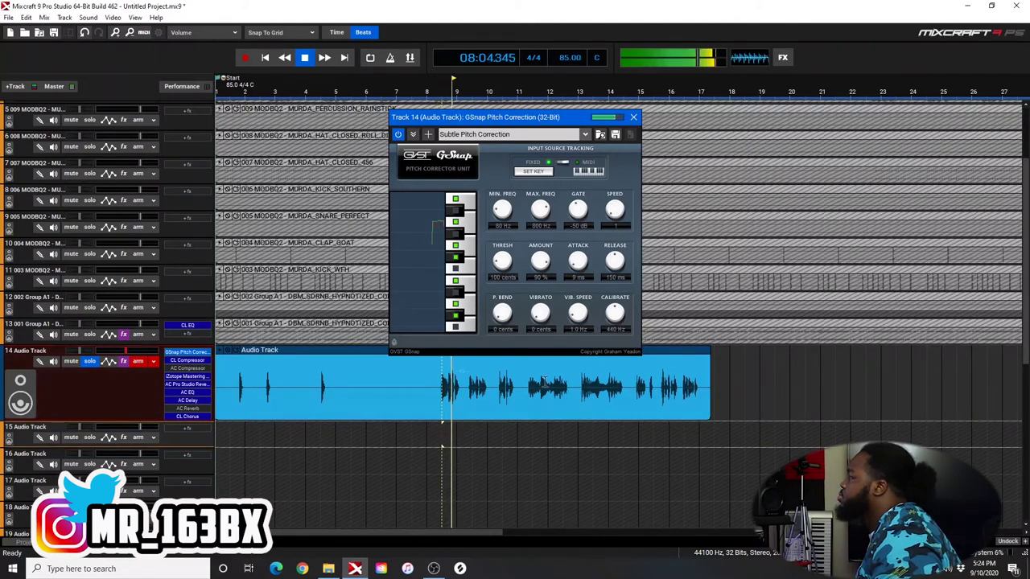
key("space")
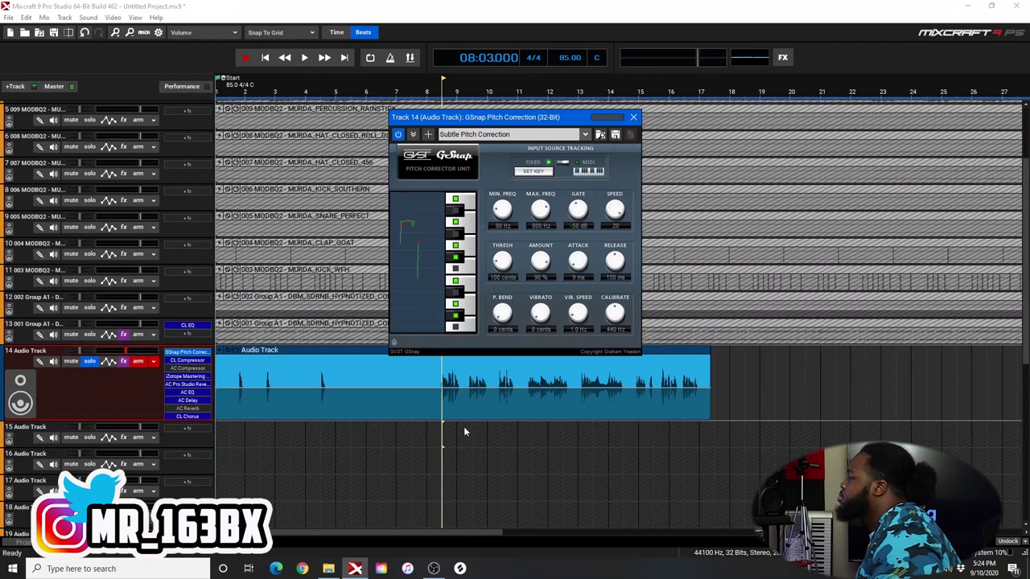
key("space")
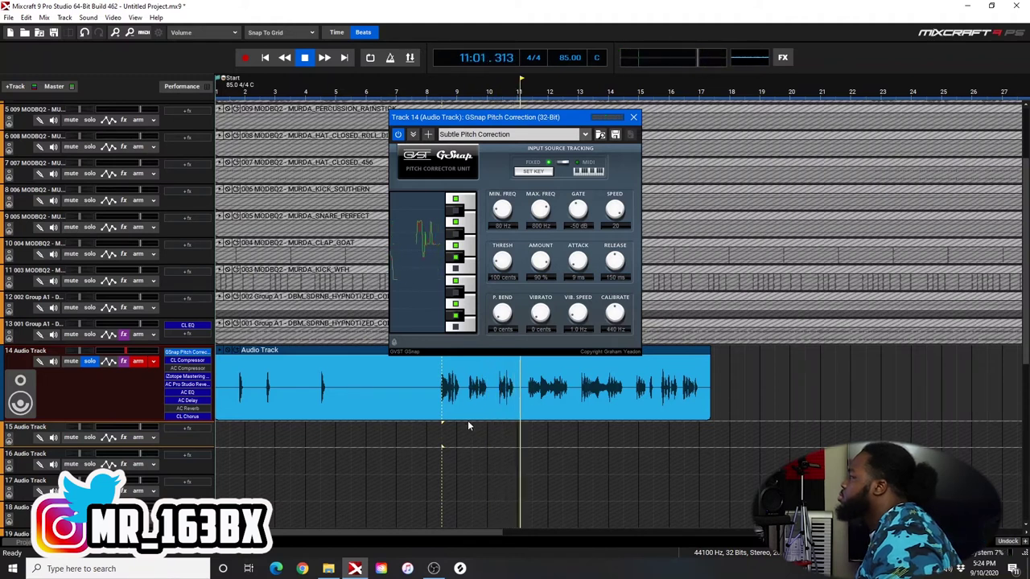
left_click(467, 417)
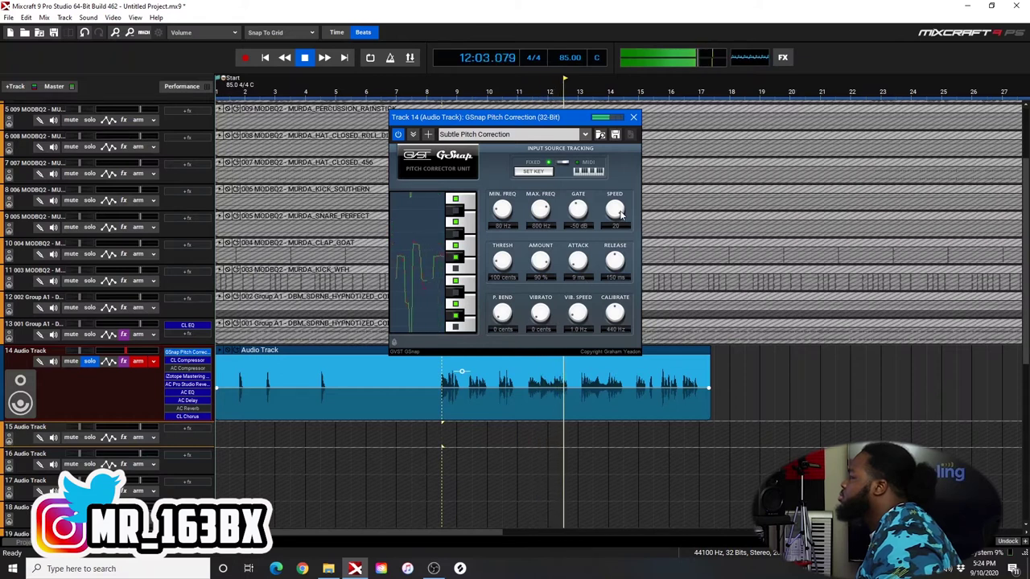
key("space")
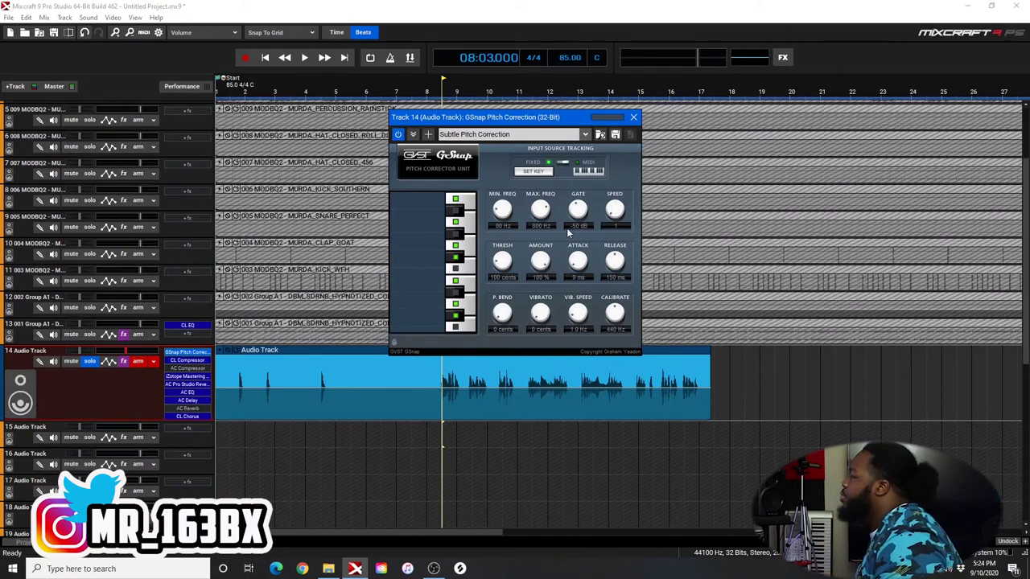
Turn grid snapping off and play the vocal from just before its first long phrase
left_click(440, 420)
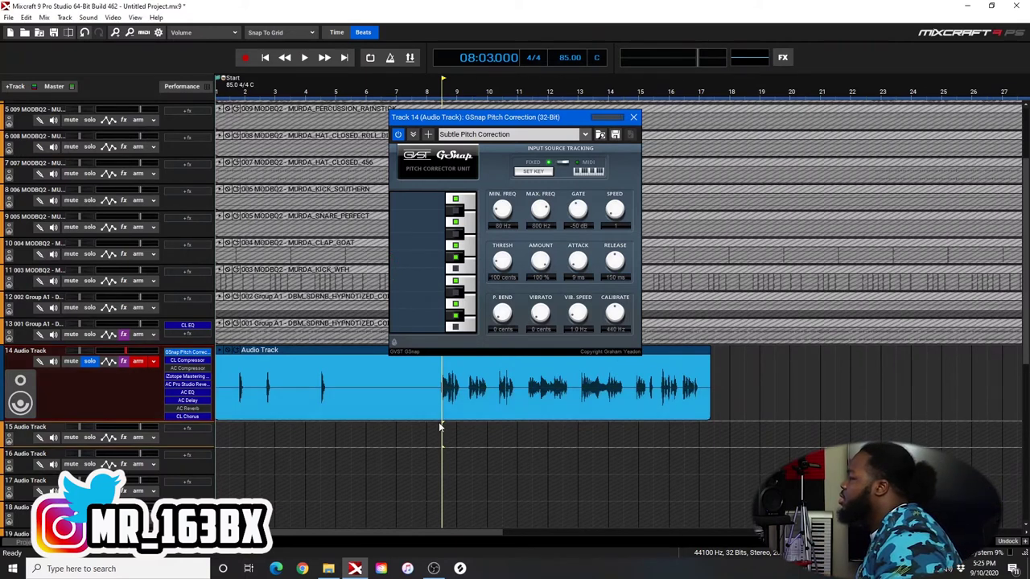
left_click(281, 33)
left_click(267, 46)
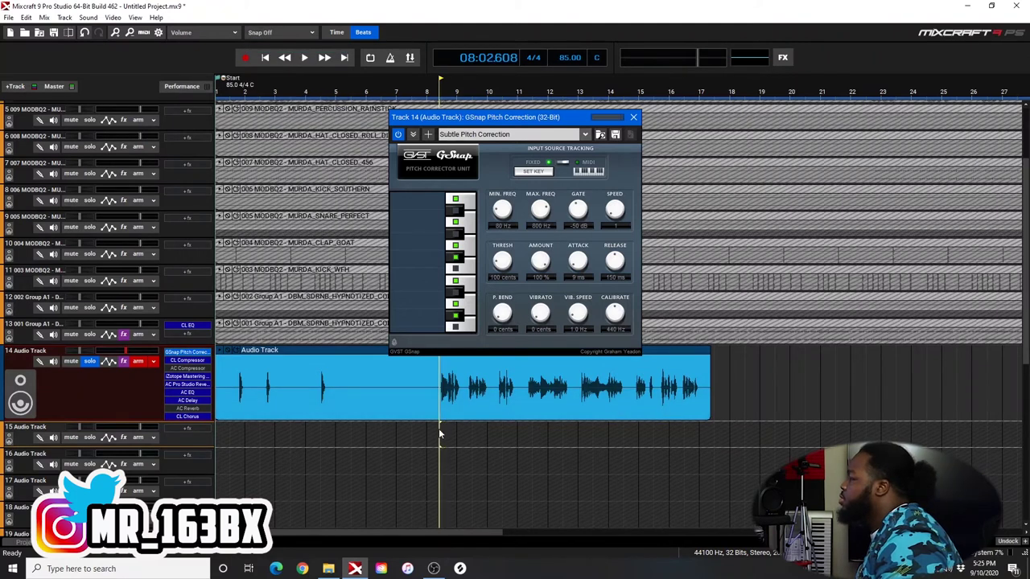
key("space")
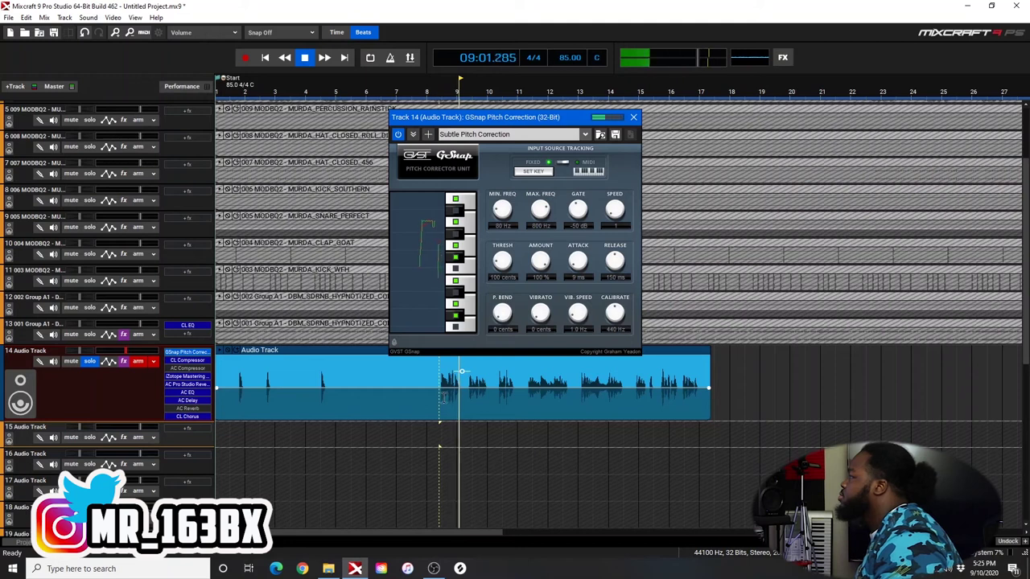
Try a GSnap threshold of 5 cents on the playing vocal, return it to 100 cents and rewind to the phrase start
left_click_drag(502, 260, 509, 308)
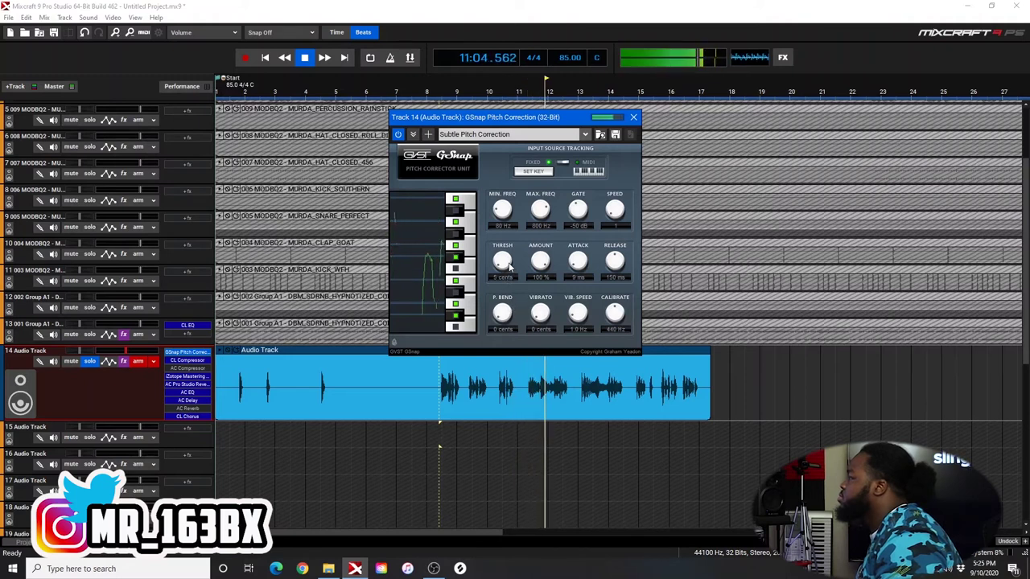
left_click_drag(509, 268, 511, 257)
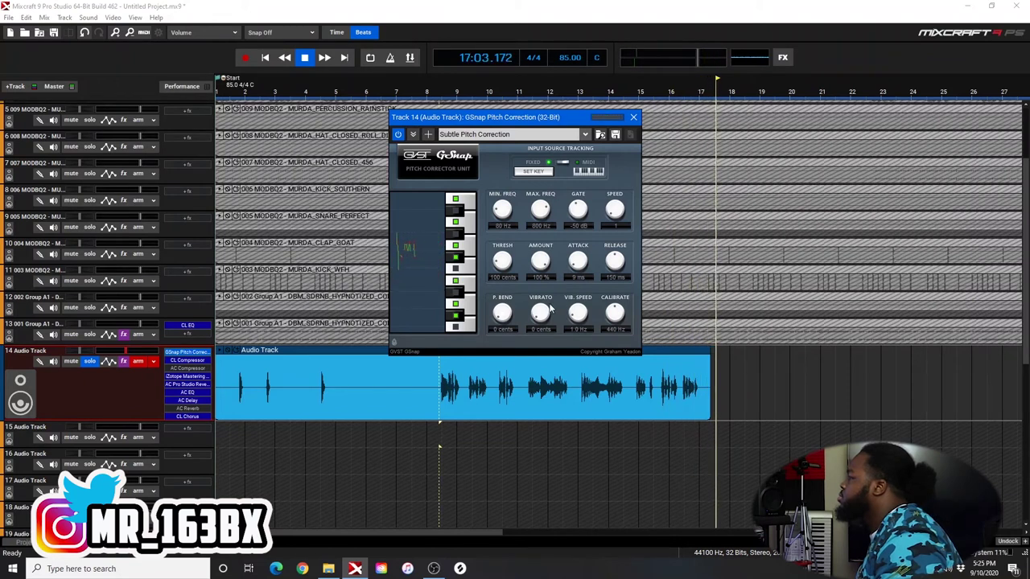
left_click(436, 429)
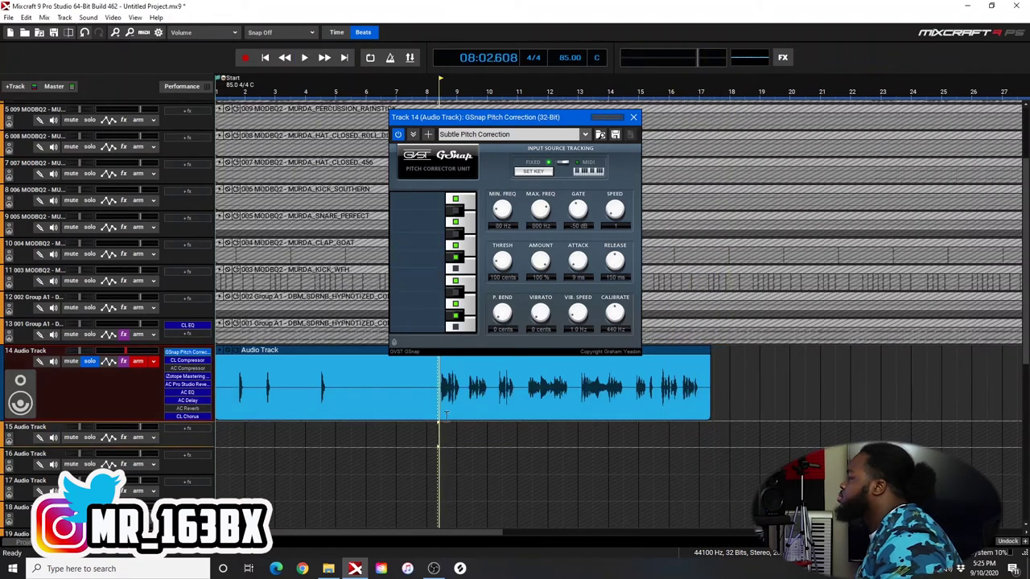
Set the GSnap pitch bend and vibrato to 50 cents each while the vocal plays
left_click_drag(502, 315, 527, 286)
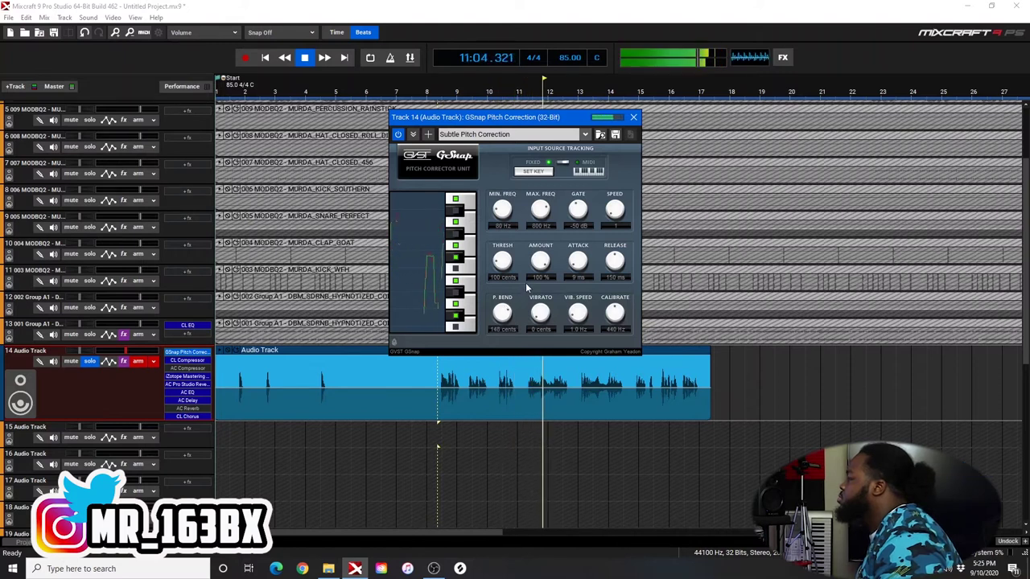
left_click_drag(526, 283, 525, 309)
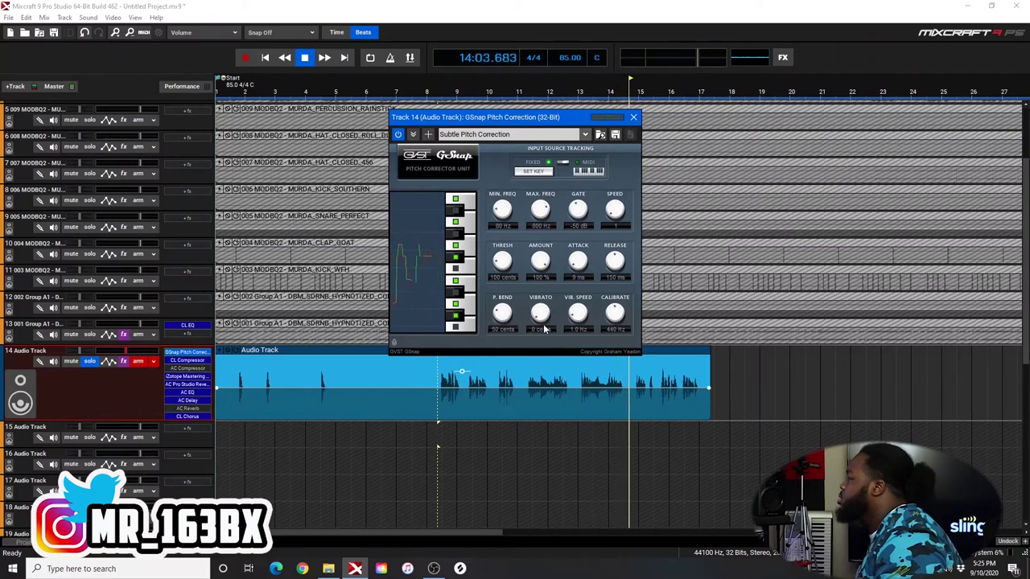
left_click_drag(541, 322, 543, 313)
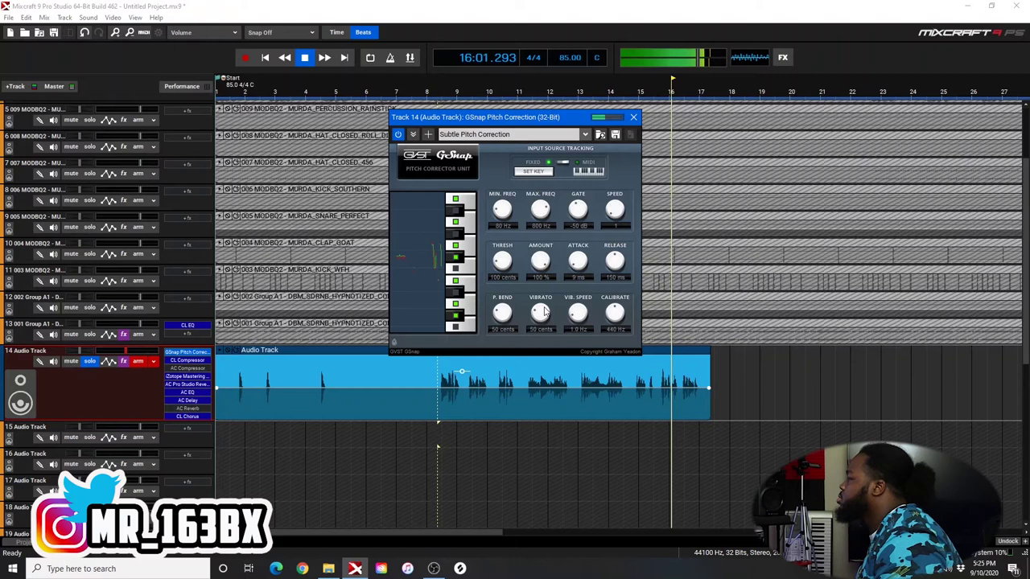
Replay the vocal phrase and try raising GSnap's minimum frequency to about 220 Hz, returning it to 80 Hz
left_click(439, 425)
key("space")
key("space")
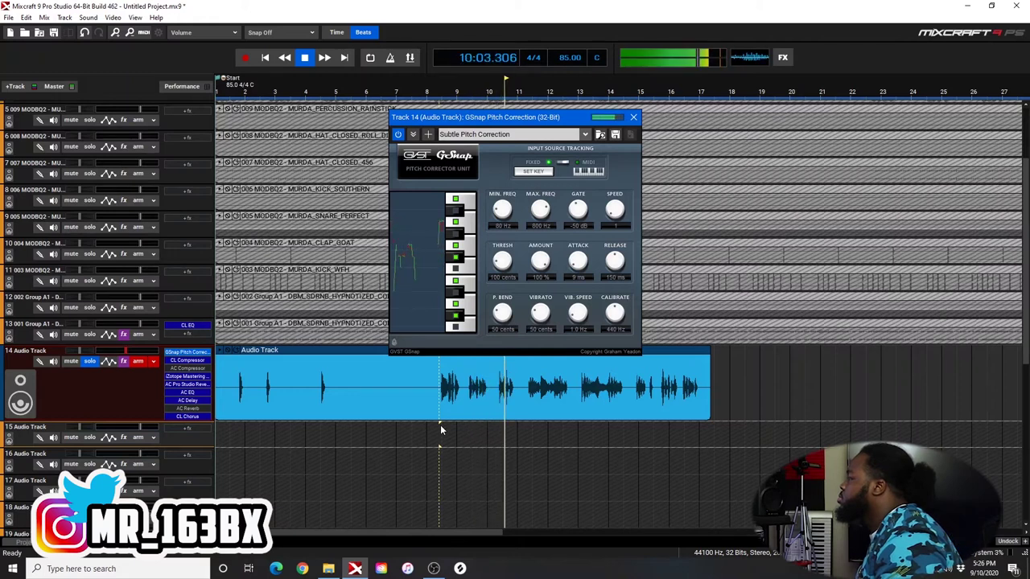
left_click_drag(504, 229, 508, 208)
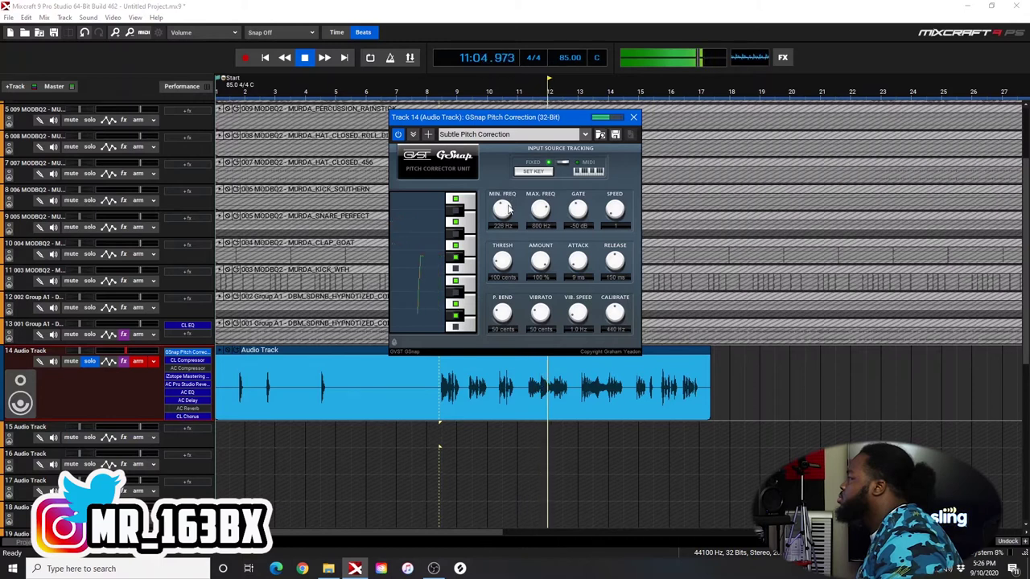
left_click_drag(506, 222, 506, 224)
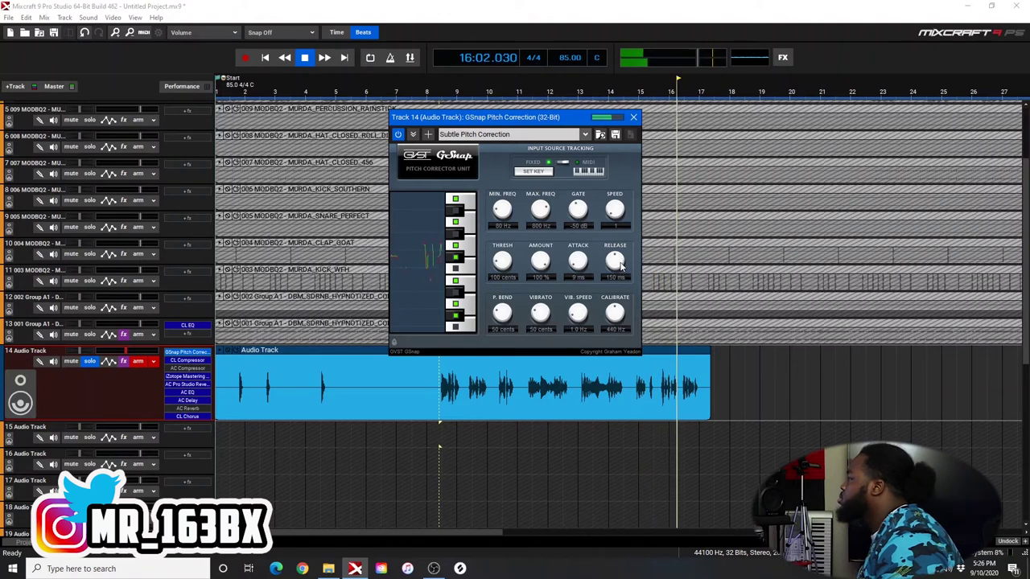
Raise the GSnap release time, close the plug-in and stop playback
left_click_drag(622, 267, 648, 219)
left_click(633, 117)
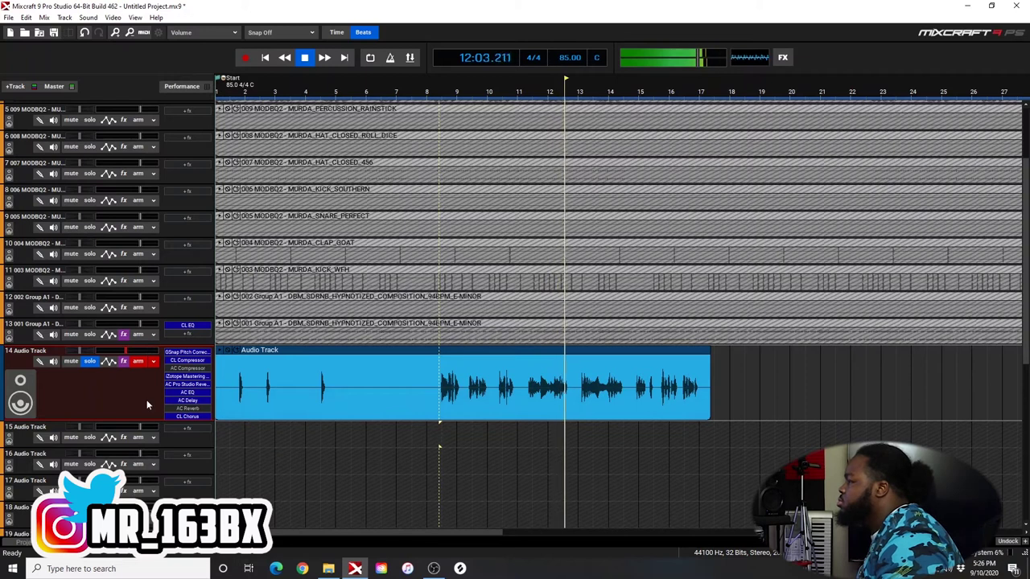
key("space")
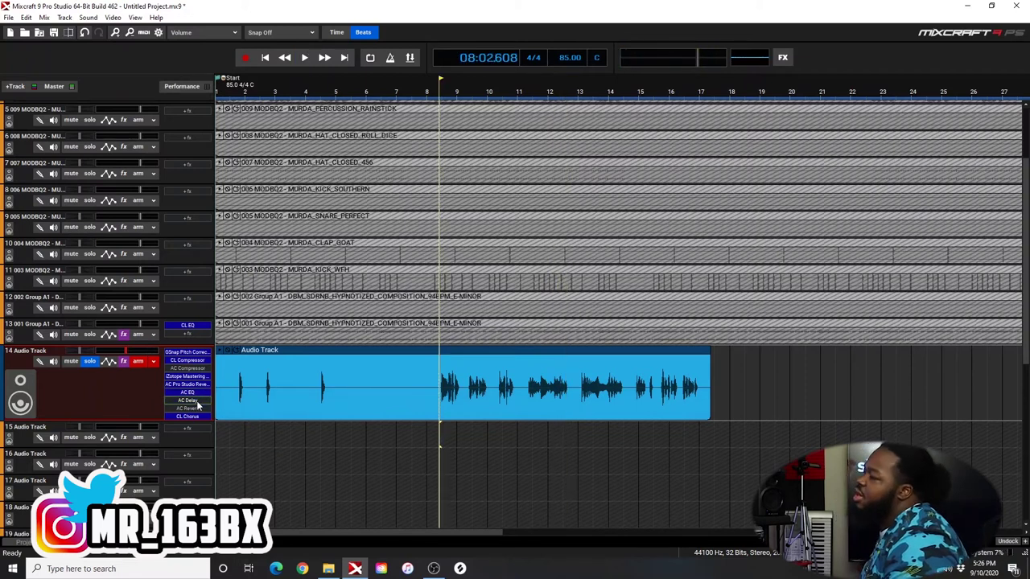
Open the Acoustica Delay on the vocal track and raise its delay time to 763 ms while the soloed vocal plays
left_click(193, 400)
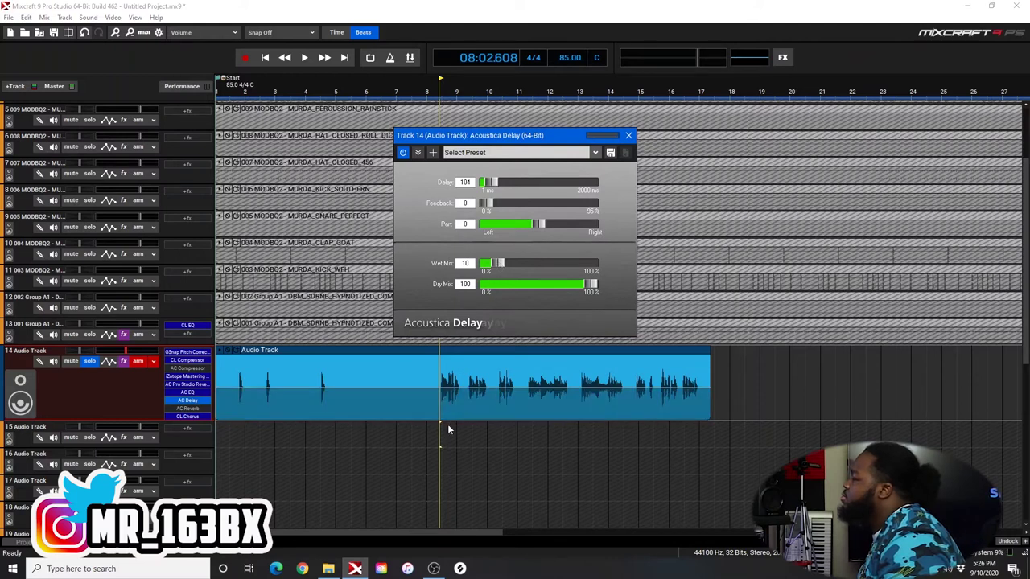
key("space")
left_click_drag(491, 186, 509, 183)
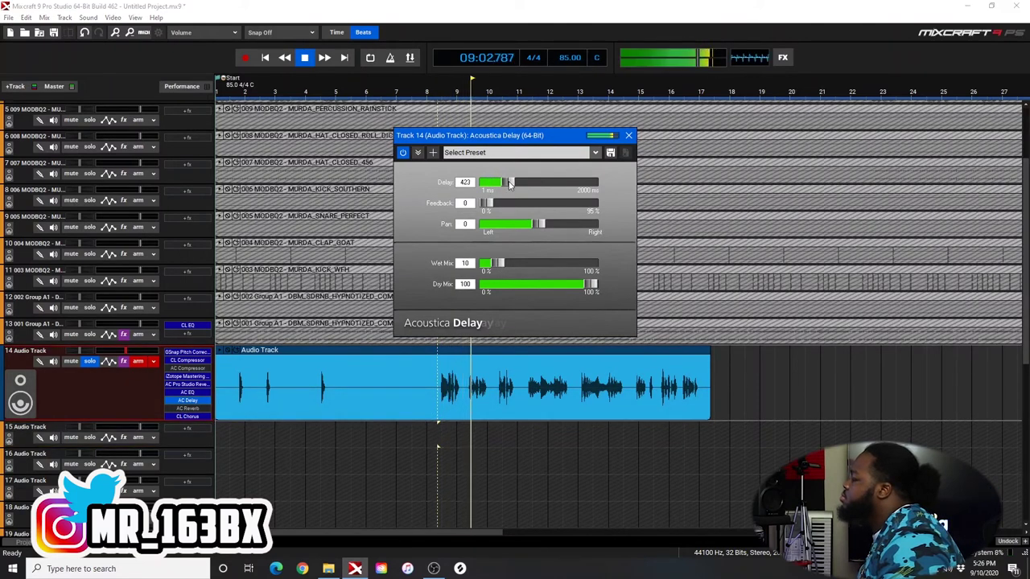
left_click_drag(517, 183, 522, 183)
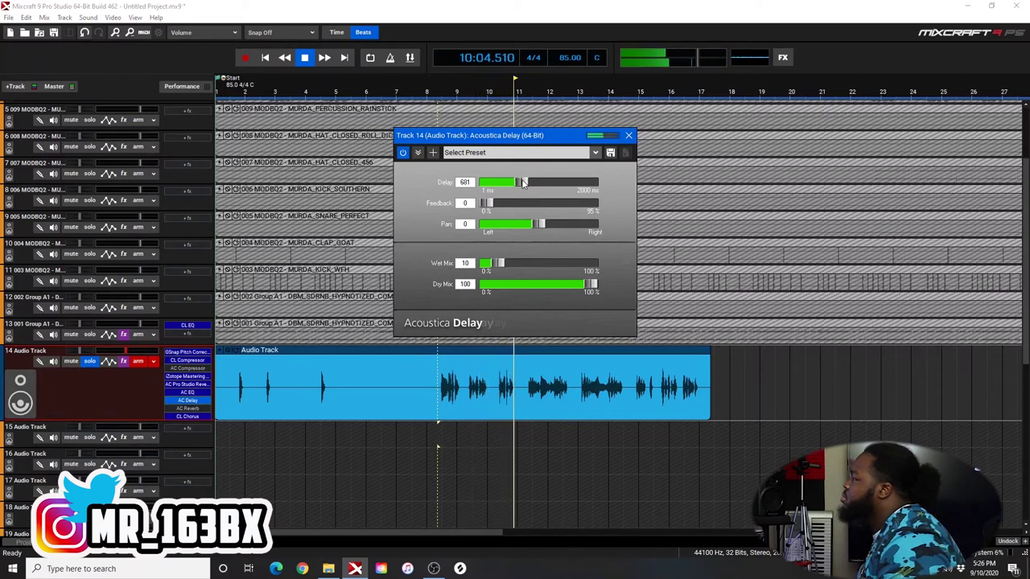
left_click_drag(523, 183, 525, 183)
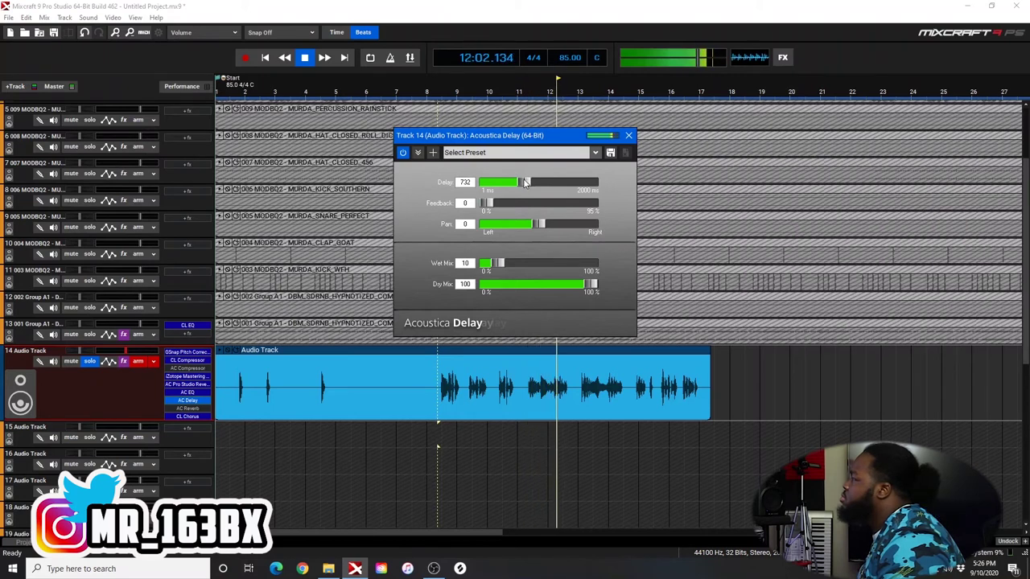
left_click_drag(526, 182, 527, 182)
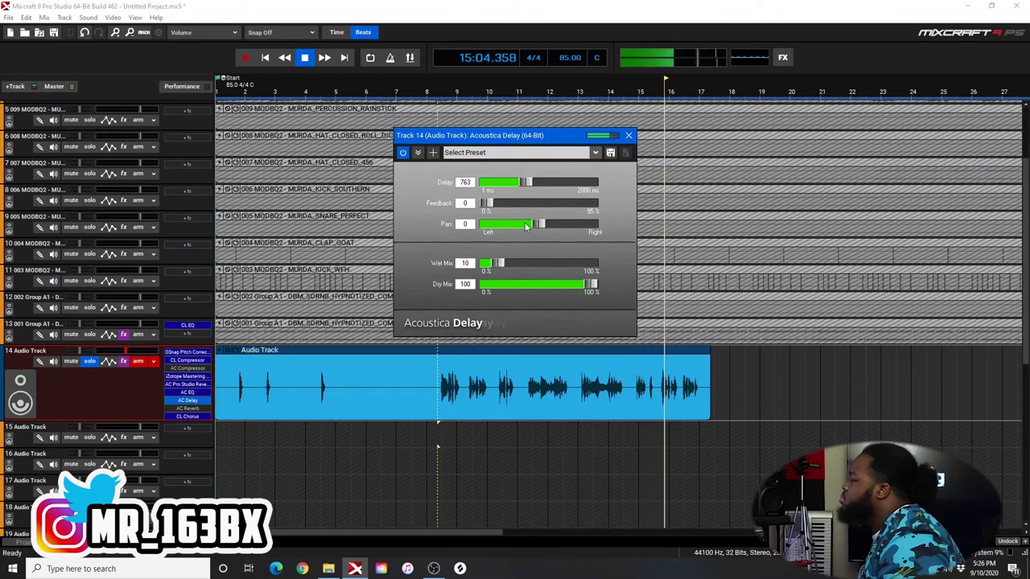
Replay the phrase, set the delay to 670 ms, wet mix to 5% and feedback to 2%, and close the plug-in
left_click(436, 423)
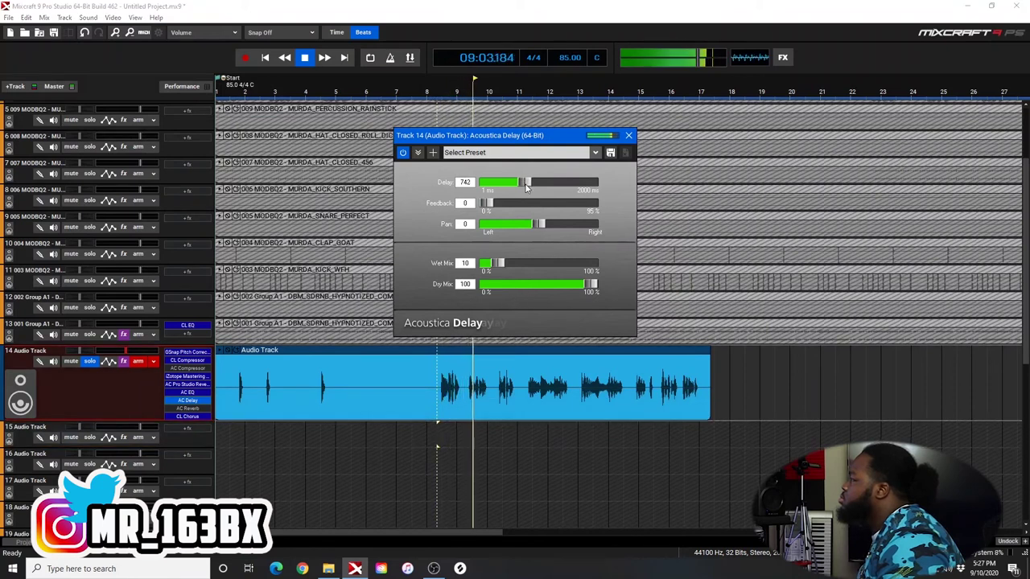
left_click_drag(523, 184, 521, 182)
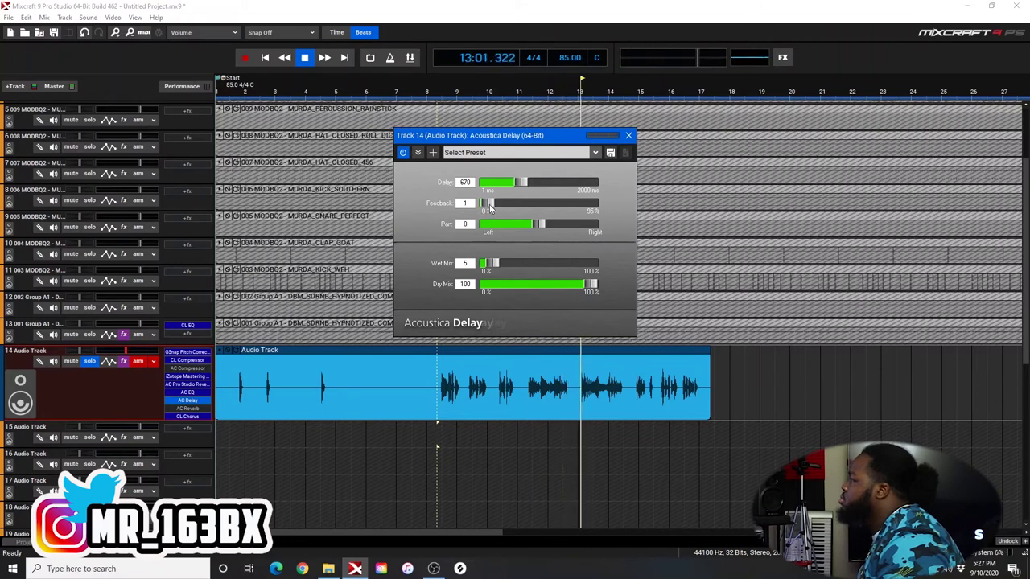
left_click_drag(488, 208, 492, 207)
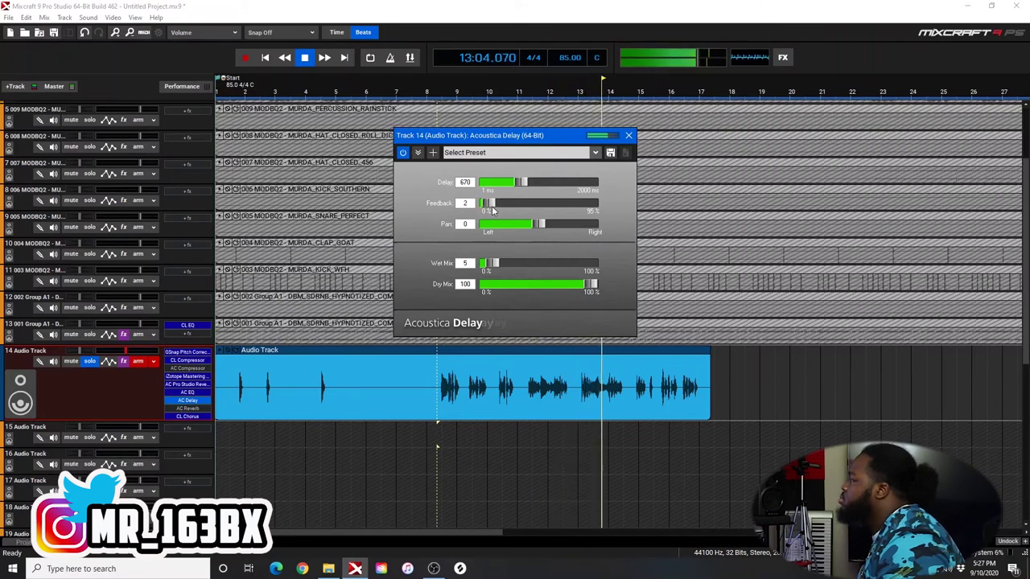
left_click(629, 137)
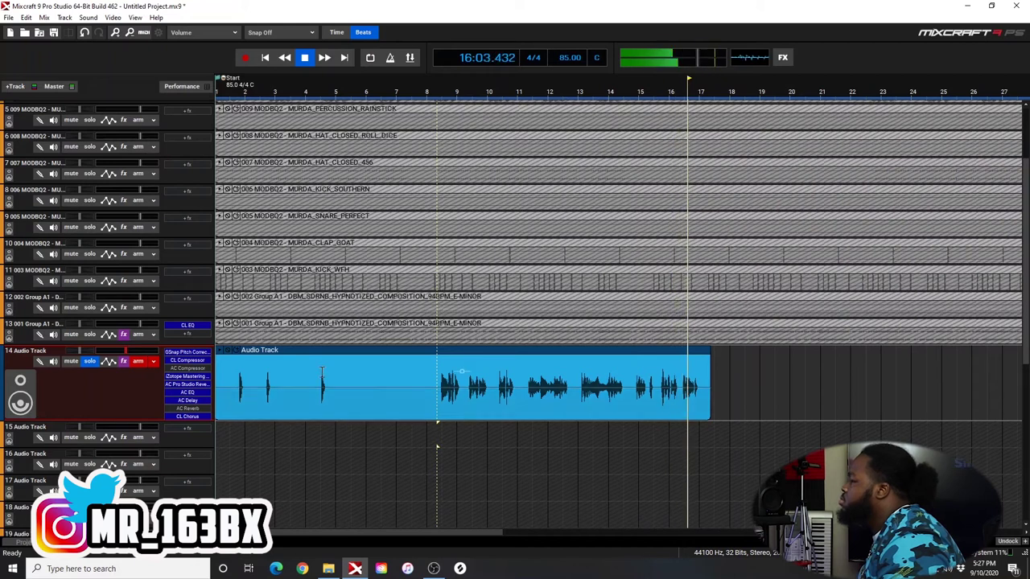
Unsolo the vocal track and apply Melodyne pitch correction to its clip with 70% pitch center and about 45% pitch drift
left_click(95, 362)
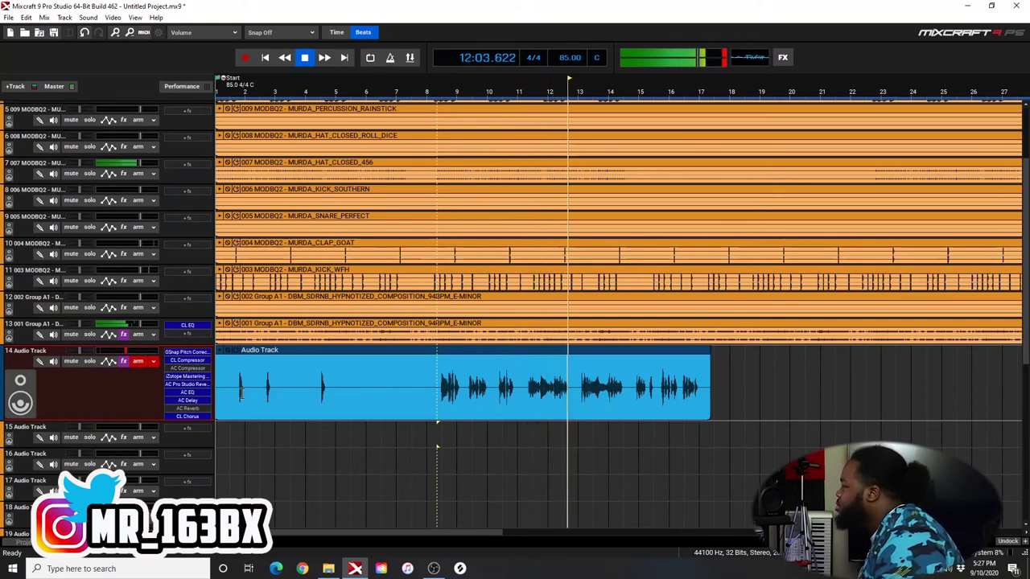
double_click(272, 357)
left_click(682, 371)
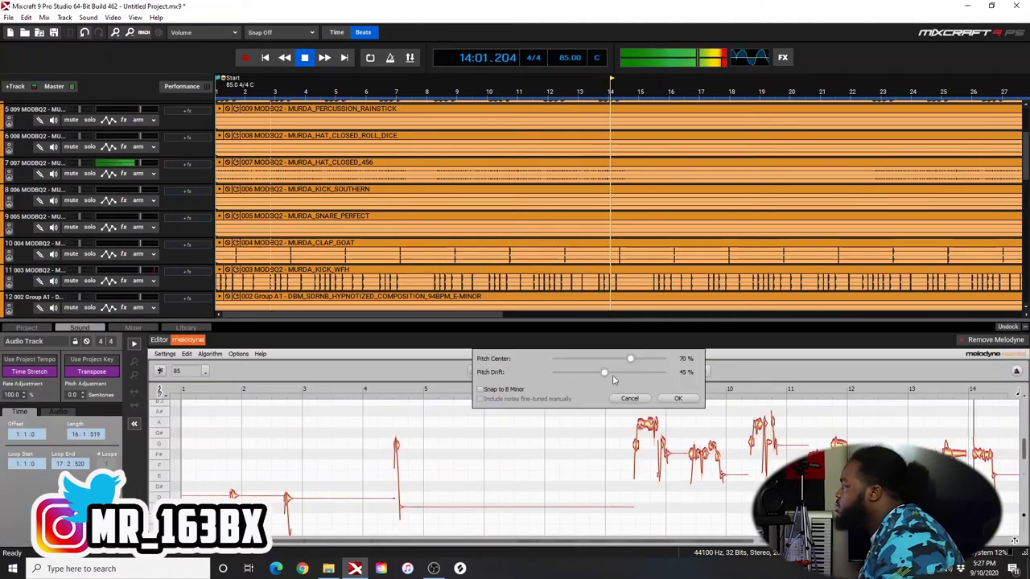
left_click(678, 398)
key("Escape")
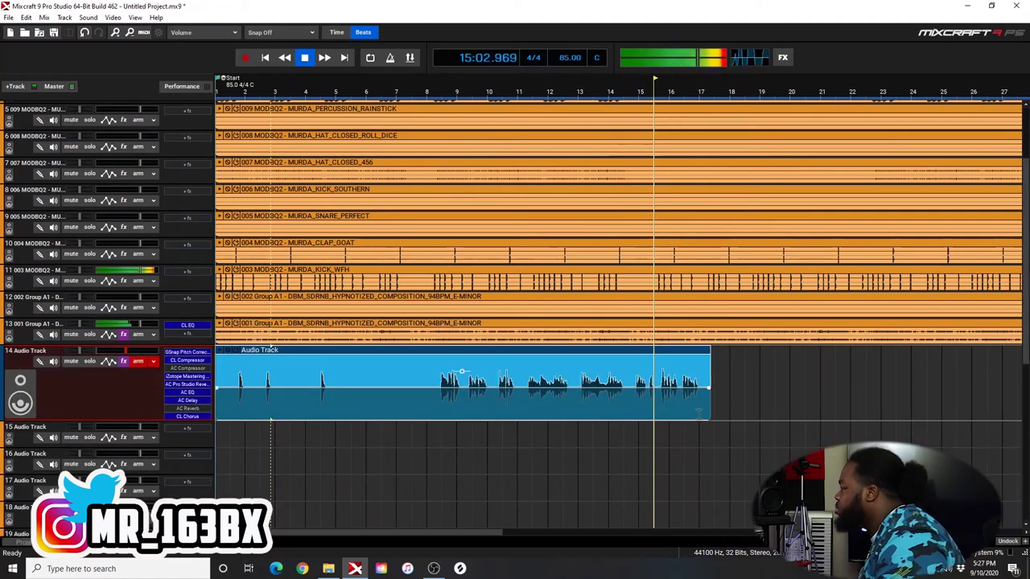
Audition the vocal with the beat from the phrase start in bar 8 and again from bar 11, stopping playback
left_click(439, 439)
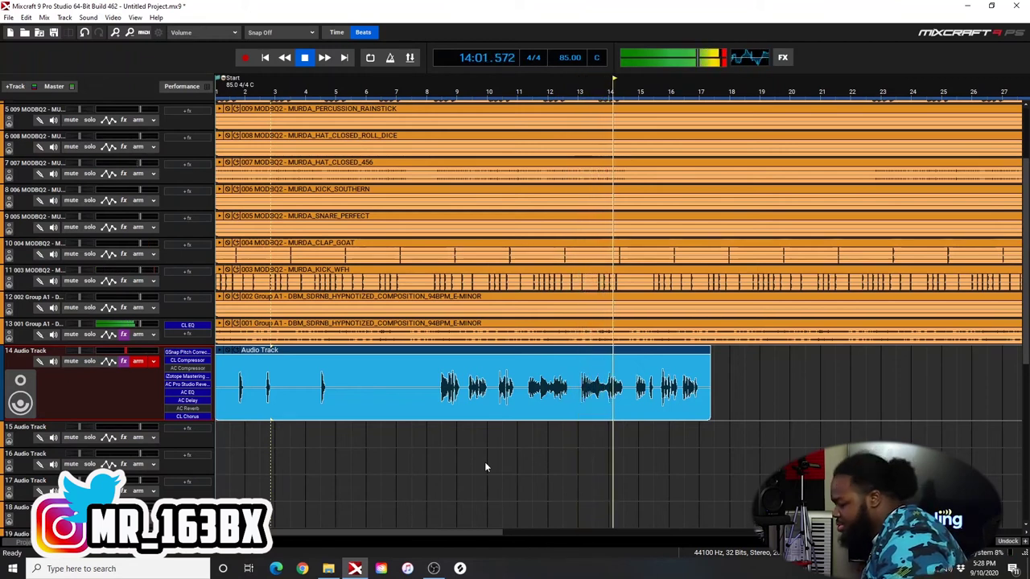
key("space")
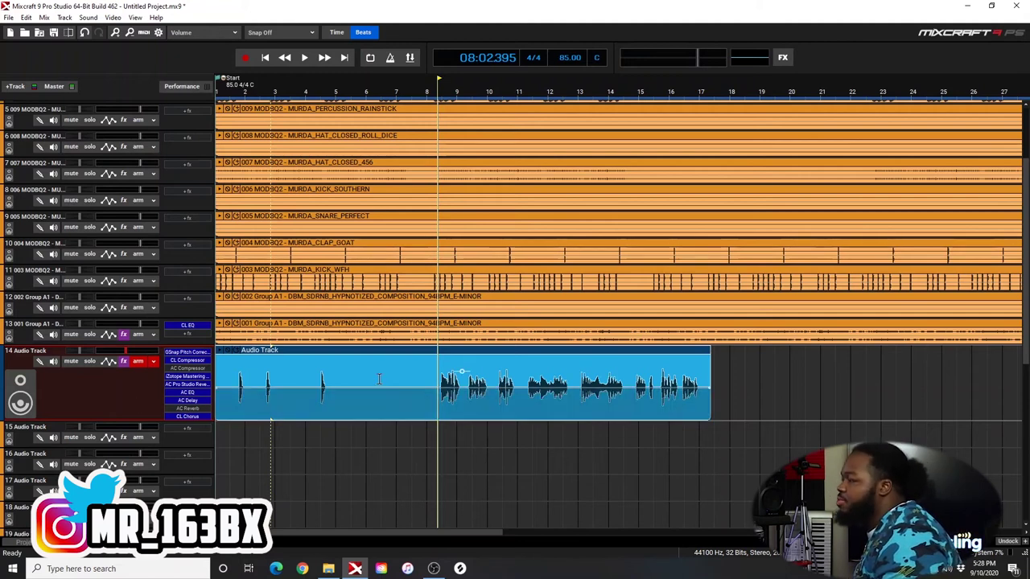
key("space")
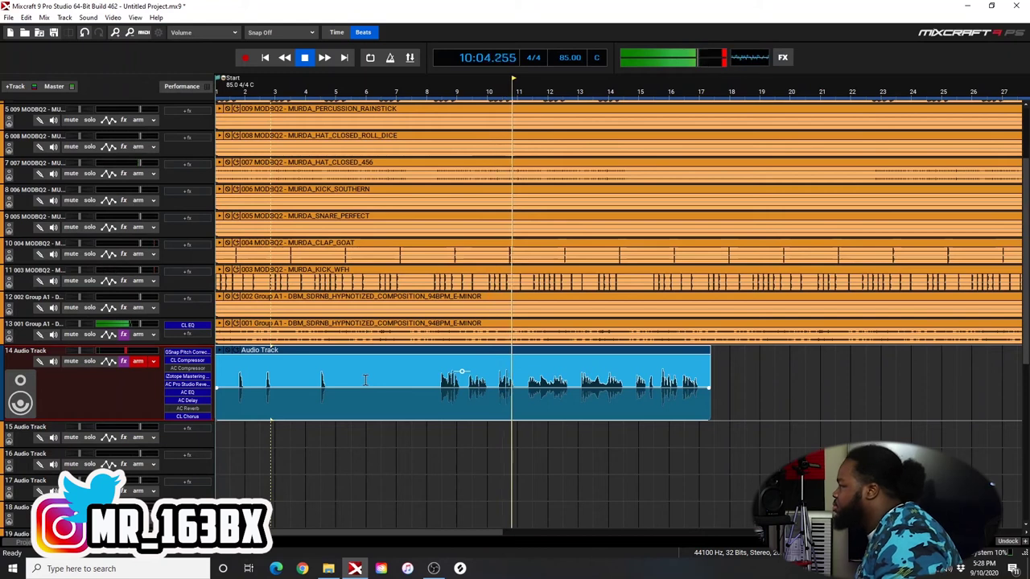
key("space")
left_click(529, 426)
key("space")
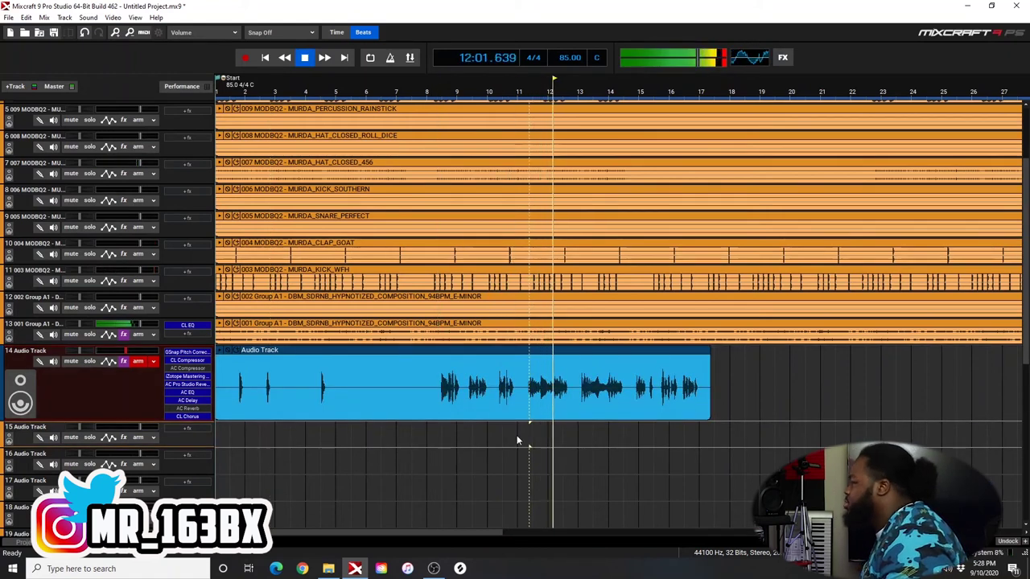
key("space")
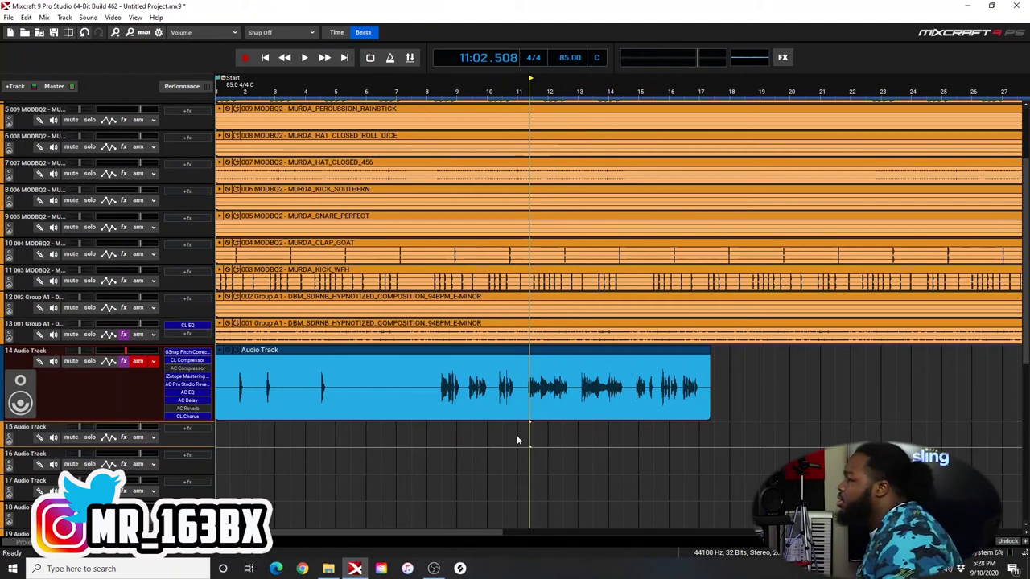
Deactivate GSnap Pitch Correction on the vocal track and close its window
left_click(186, 353)
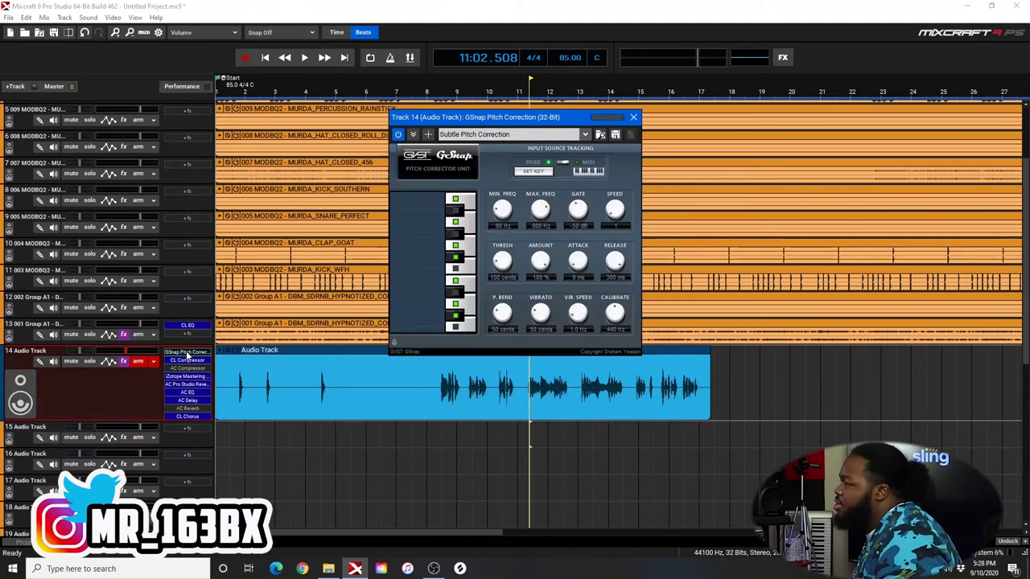
right_click(186, 354)
left_click(198, 364)
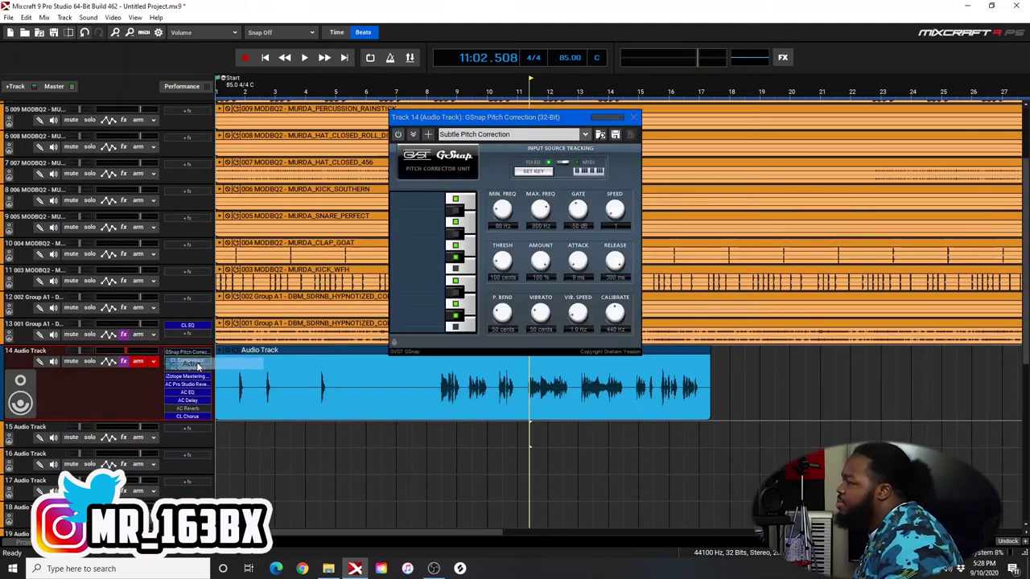
left_click(633, 116)
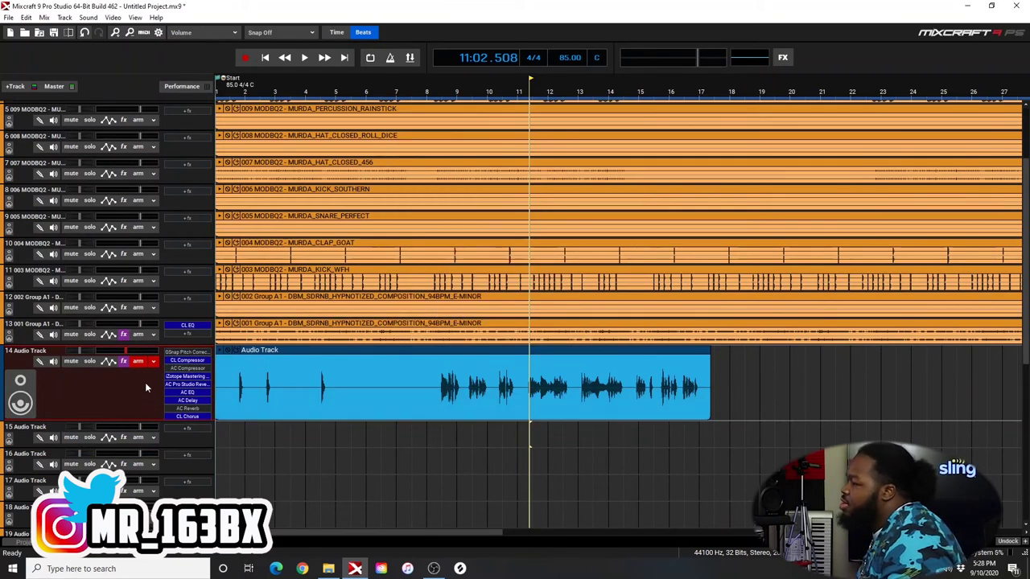
Add Waves Tune Real-Time Mono (VST3) to the vocal track's effect list
scroll(166, 383, "down", 2)
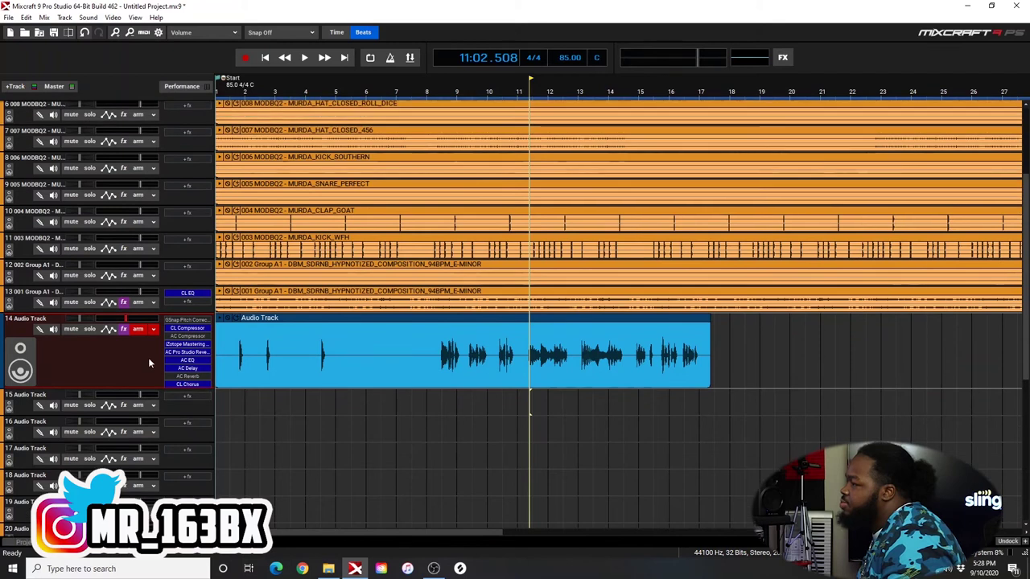
left_click(123, 329)
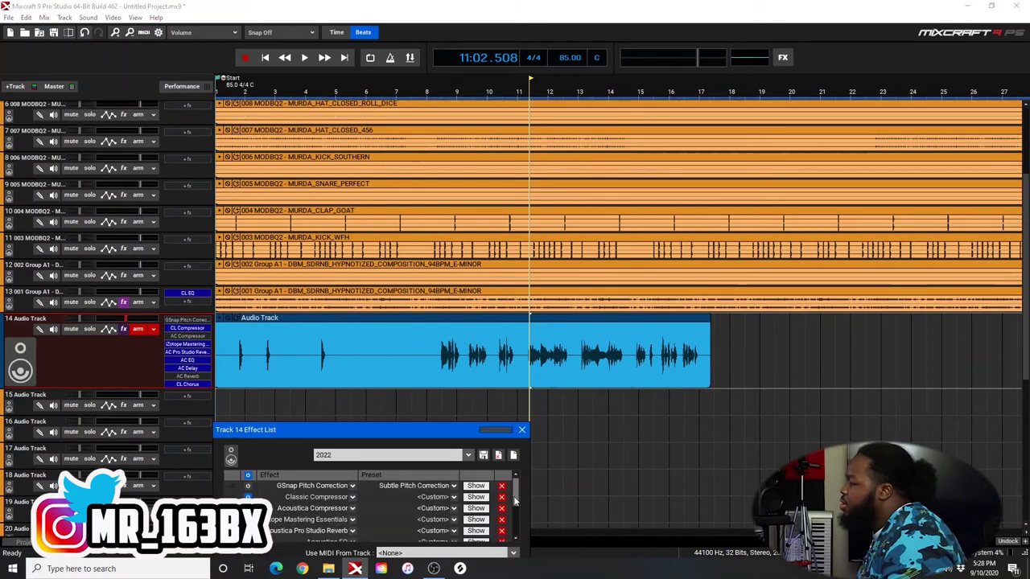
scroll(515, 501, "down", 3)
left_click(322, 530)
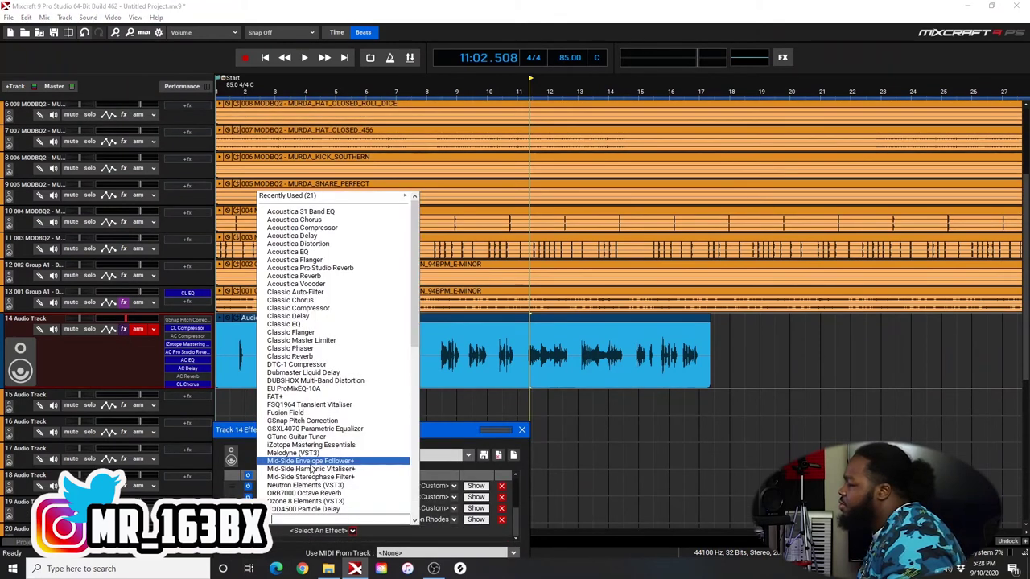
scroll(322, 475, "down", 20)
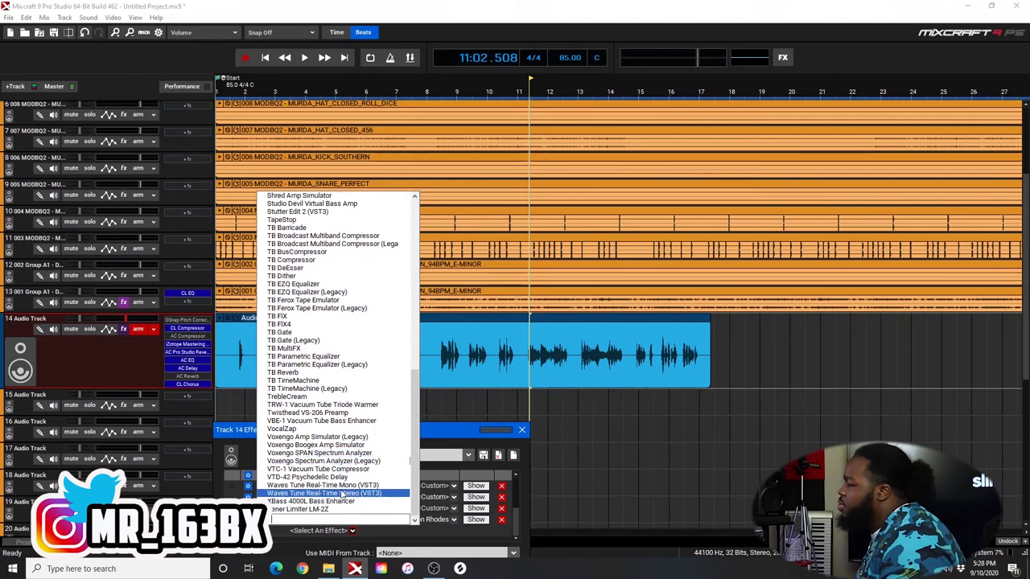
left_click(338, 485)
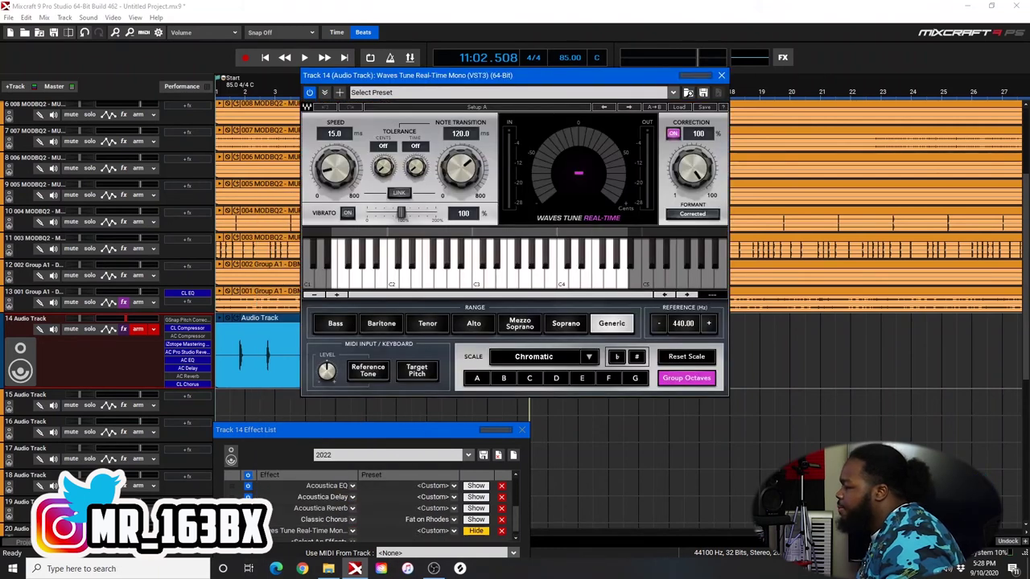
Move Waves Tune Real-Time Mono to the first position in the vocal's effect chain, above GSnap, and close the effect list
left_click_drag(232, 530, 233, 483)
left_click_drag(515, 522, 516, 496)
left_click_drag(232, 519, 232, 486)
scroll(517, 491, "up", 1)
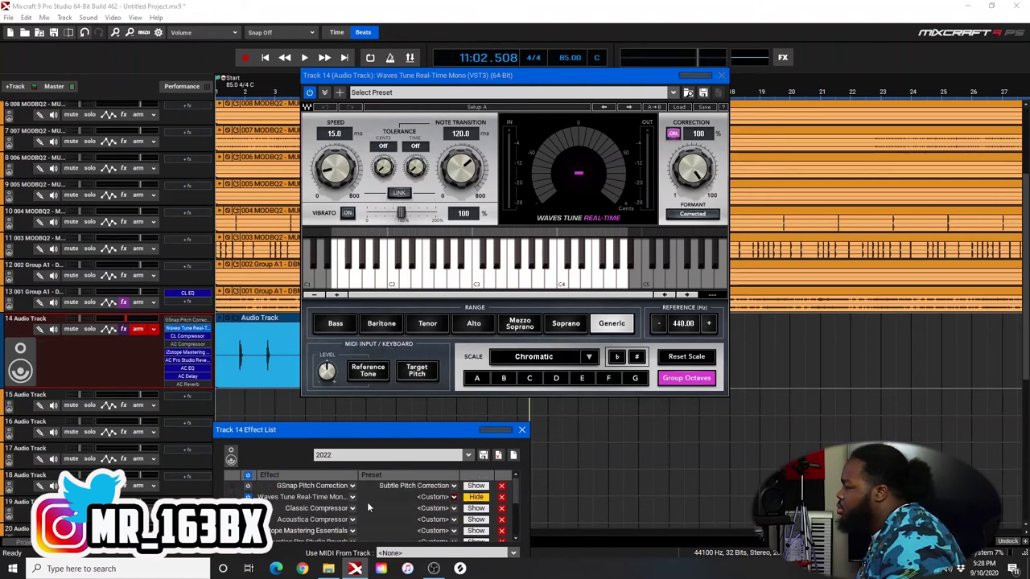
left_click_drag(232, 494, 233, 483)
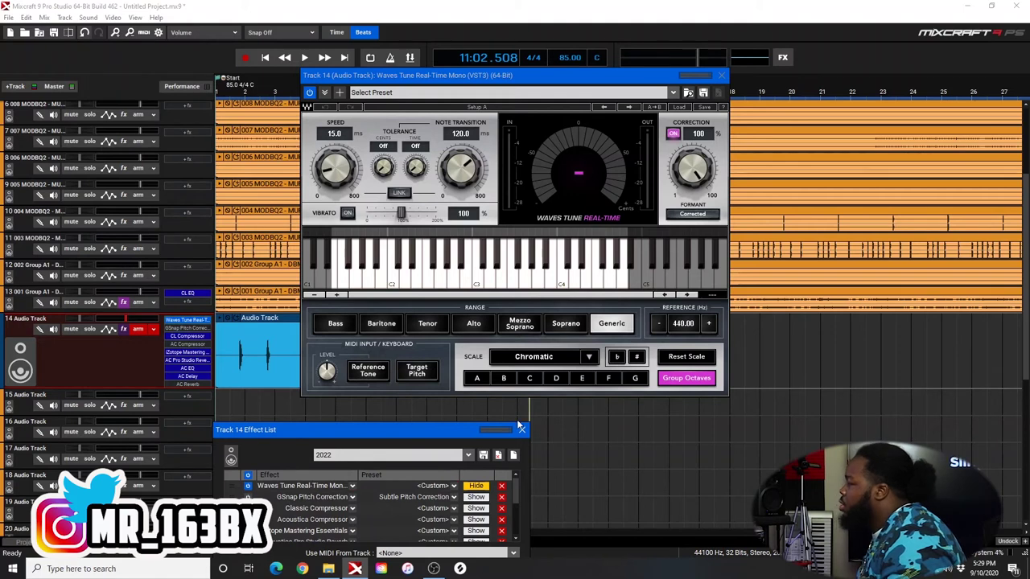
left_click(522, 432)
Set the Waves Tune scale to C Natural Minor with the Baritone vocal range
left_click(530, 378)
left_click(563, 357)
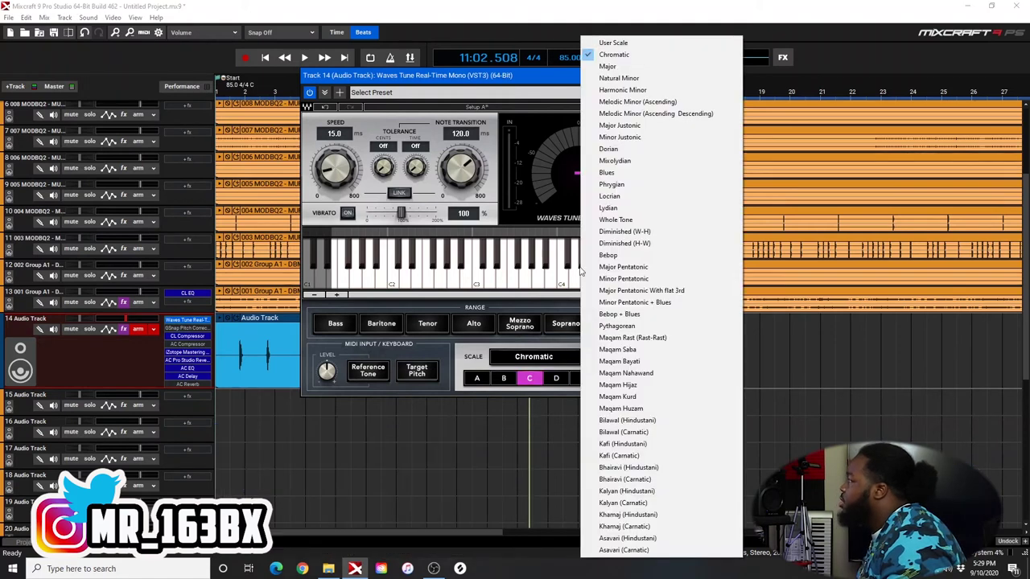
left_click(620, 78)
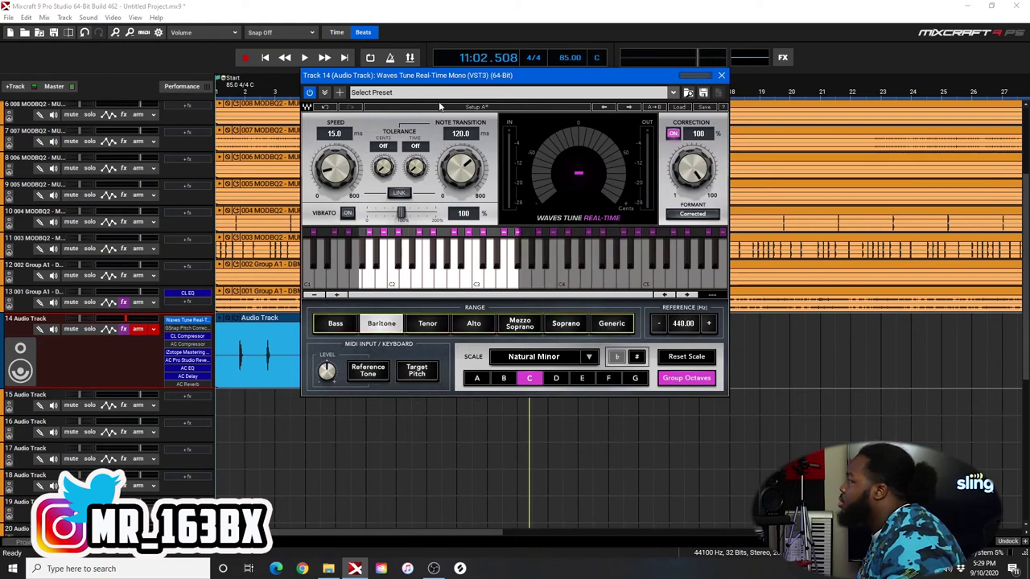
Lower the Waves Tune note transition to 8.8 ms and the speed to 6.5 ms, and close the plug-in
left_click_drag(473, 167, 473, 211)
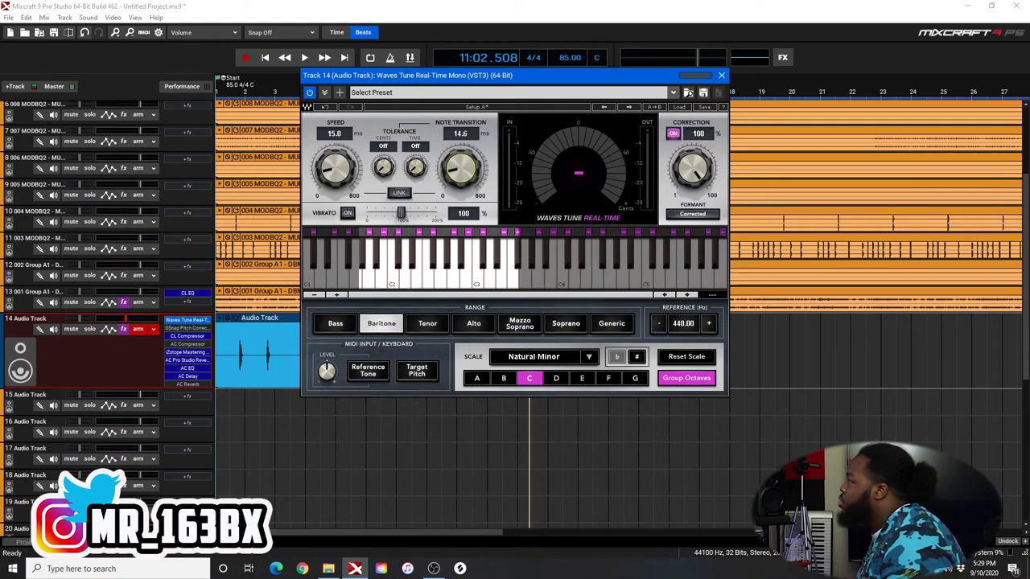
left_click_drag(460, 167, 460, 164)
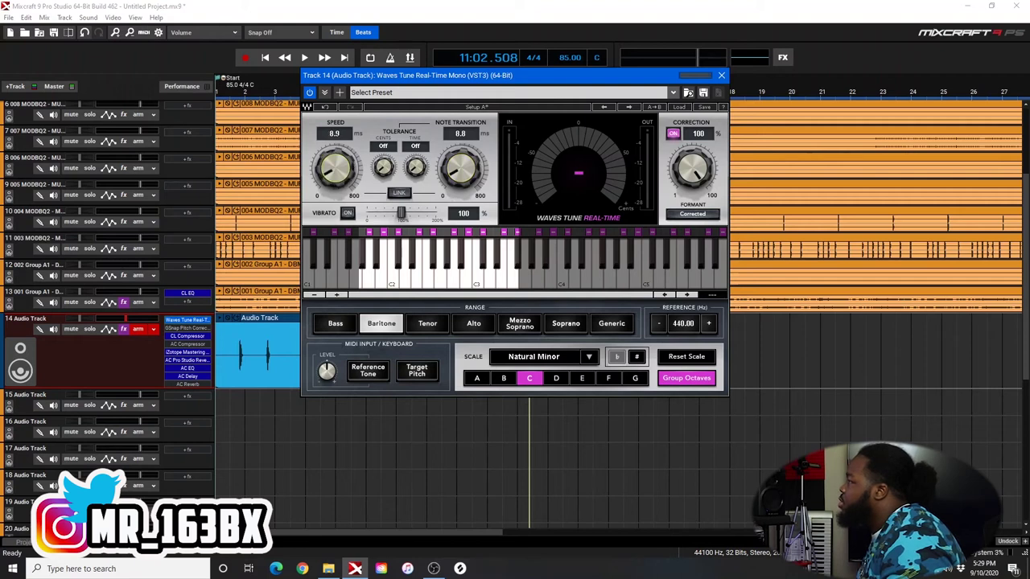
left_click_drag(335, 167, 335, 169)
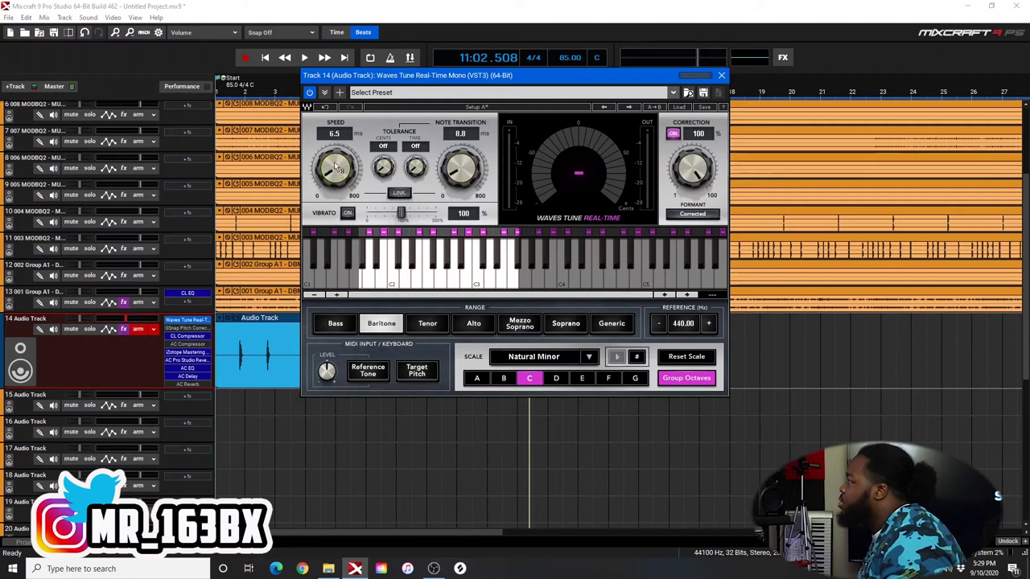
left_click(720, 77)
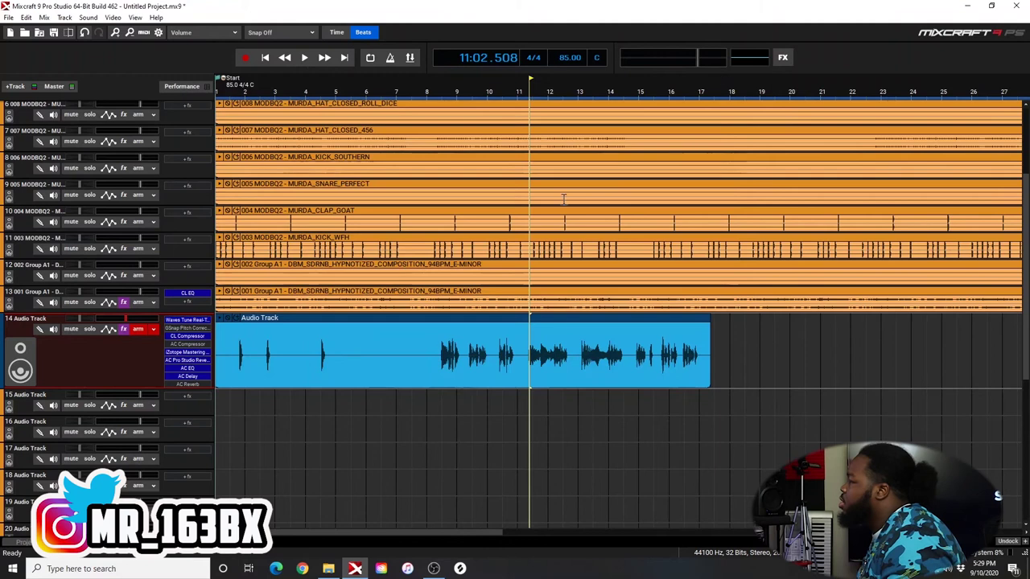
Play the mix from the vocal's entry near bar 8, set the Waves Tune Real-Time scale root to B, and close the plug-in
left_click(438, 399)
key("space")
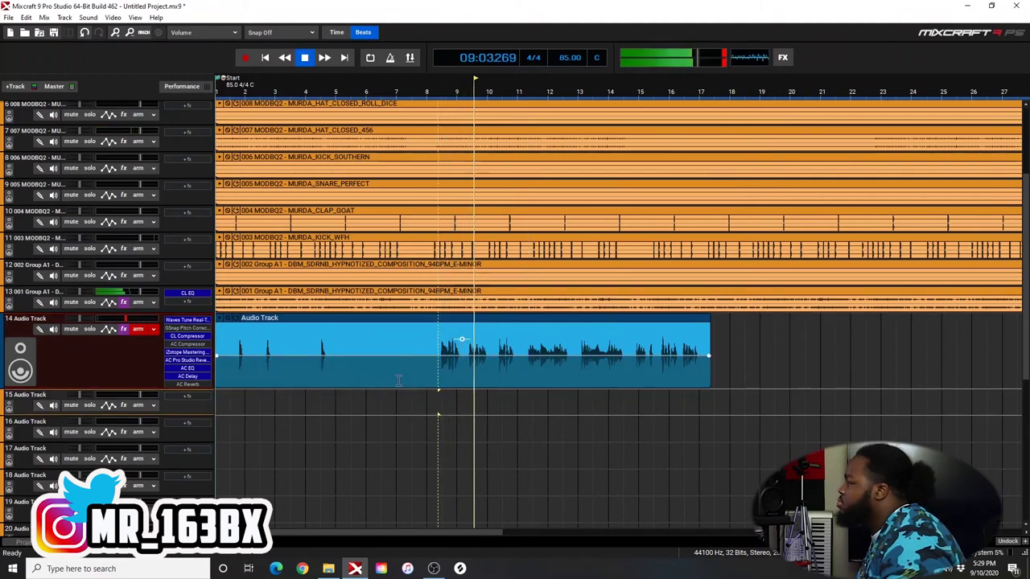
double_click(201, 321)
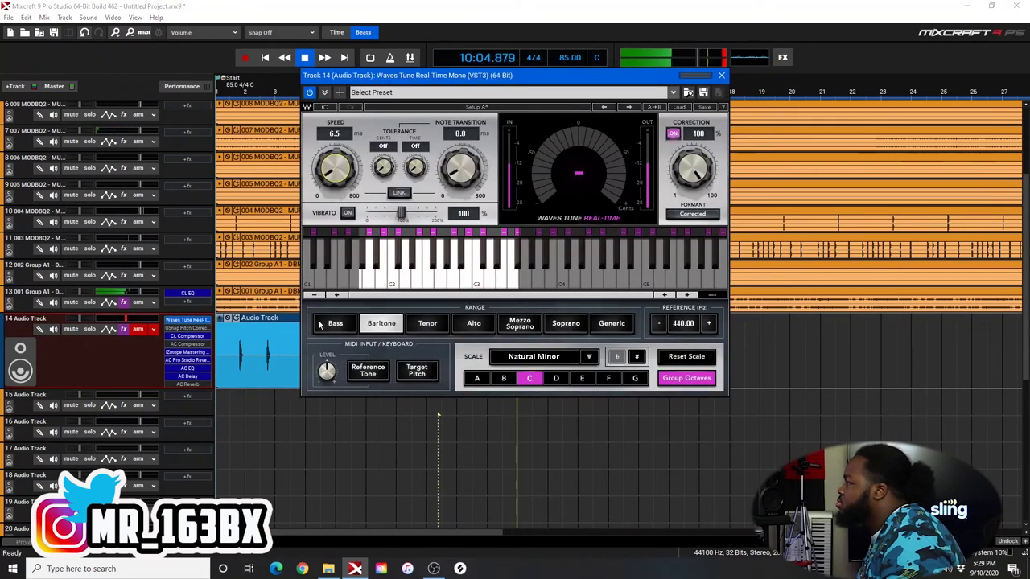
key("space")
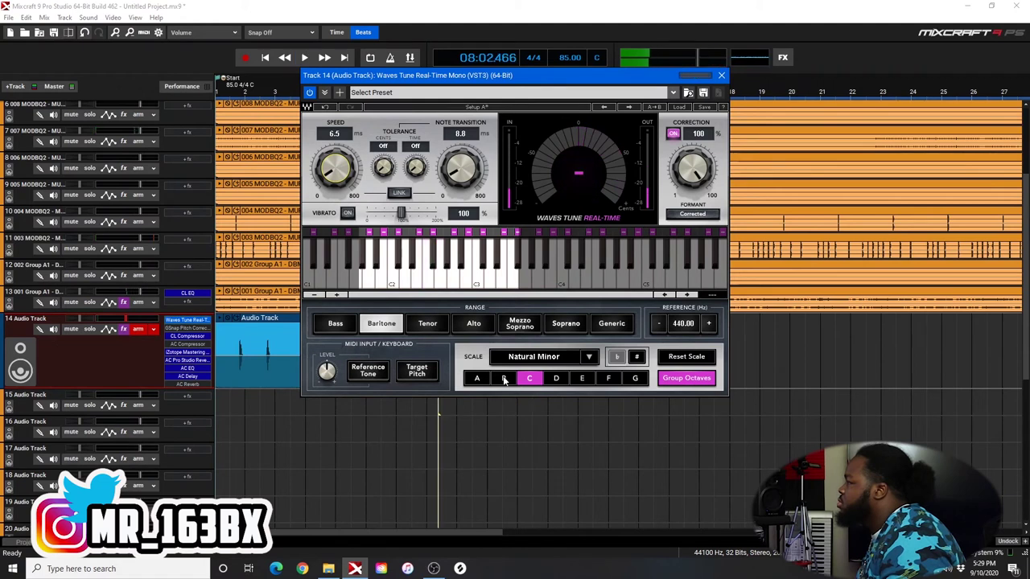
left_click(504, 379)
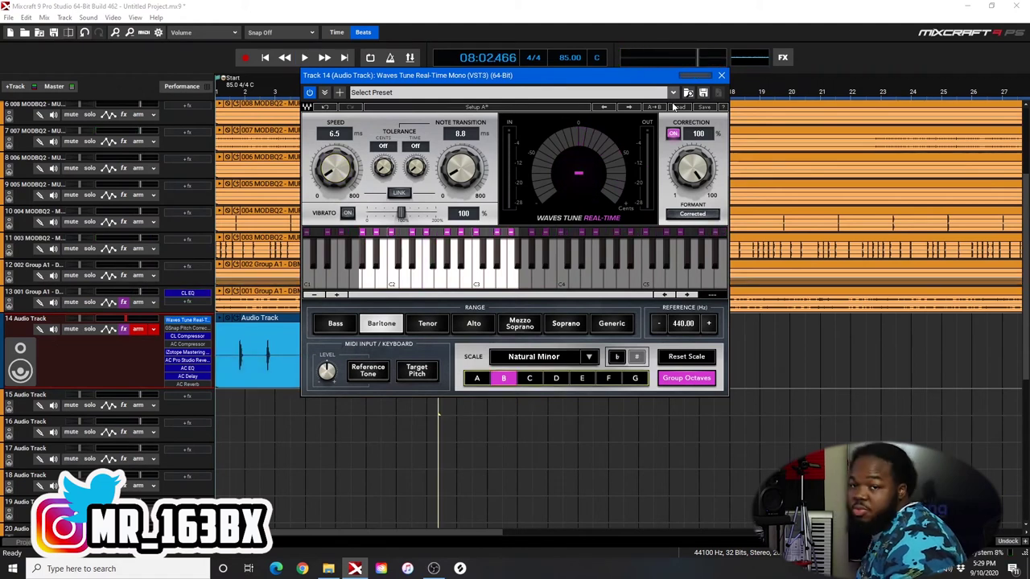
left_click(723, 75)
Play the mix from the vocal's entry, solo the vocal track during playback, and stop
key("space")
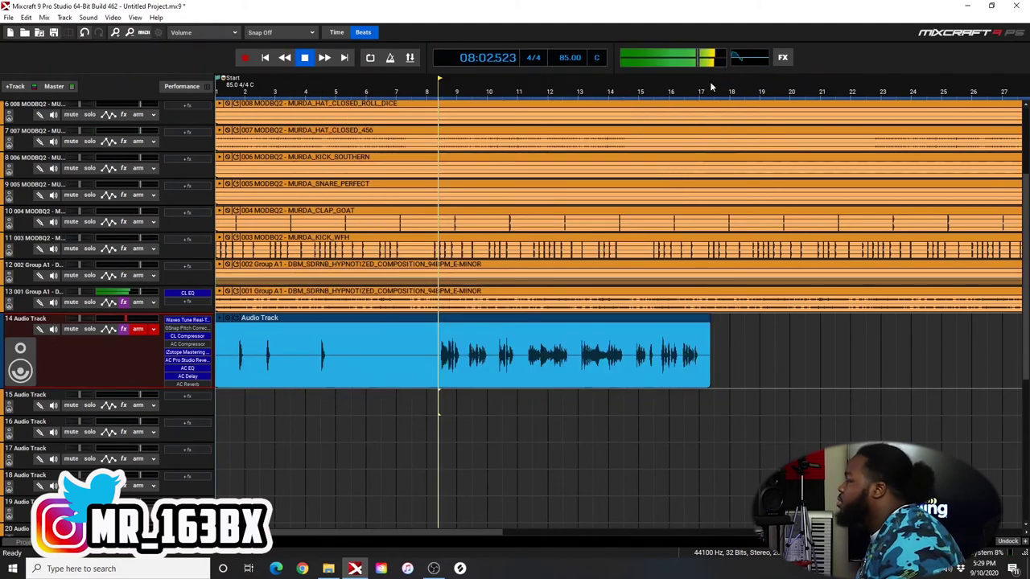
left_click(83, 328)
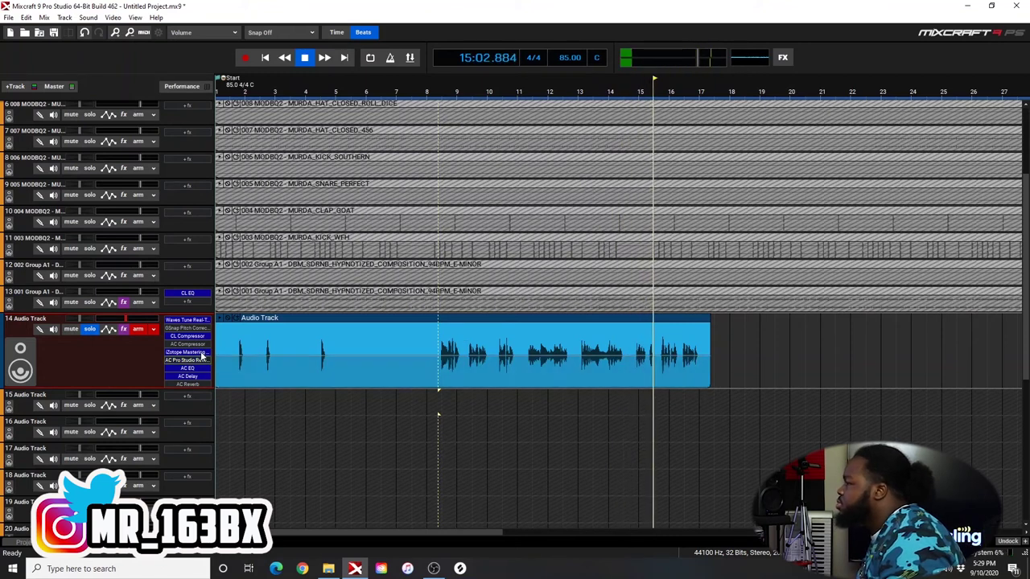
key("space")
Deactivate Waves Tune Real-Time, activate GSnap on the vocal track, and listen to the soloed vocal with GSnap
right_click(191, 321)
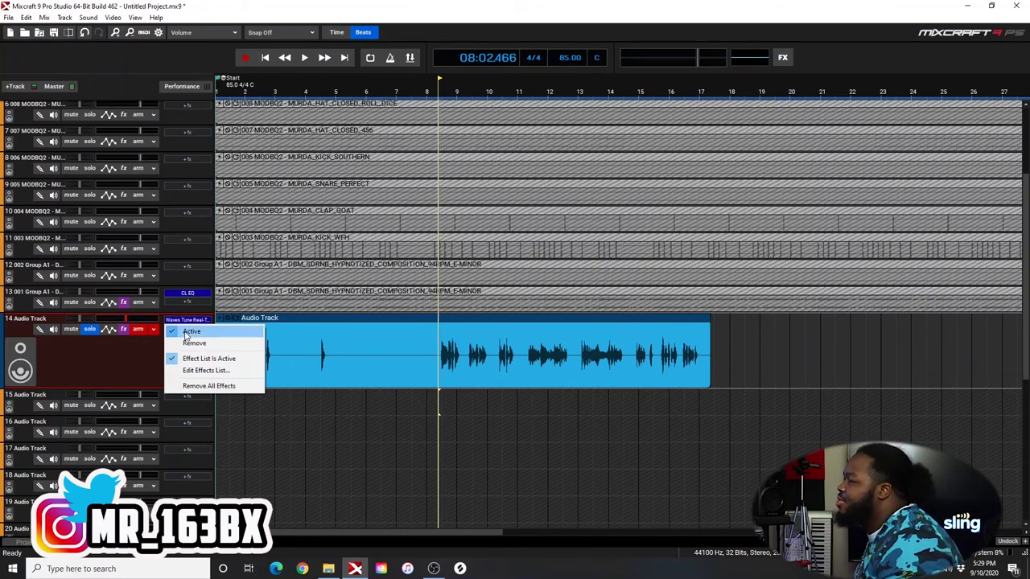
left_click(189, 332)
right_click(197, 331)
left_click(190, 336)
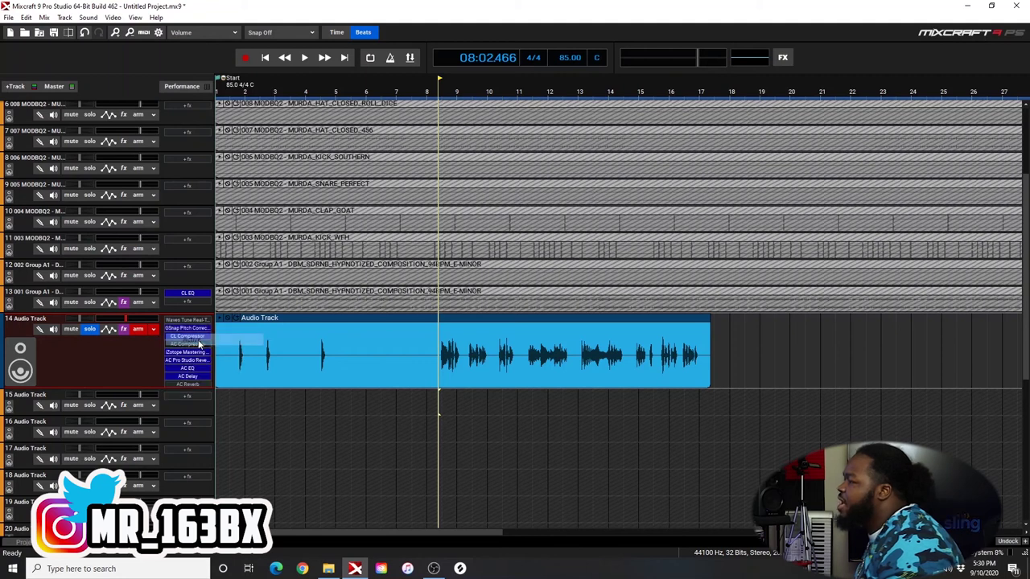
key("space")
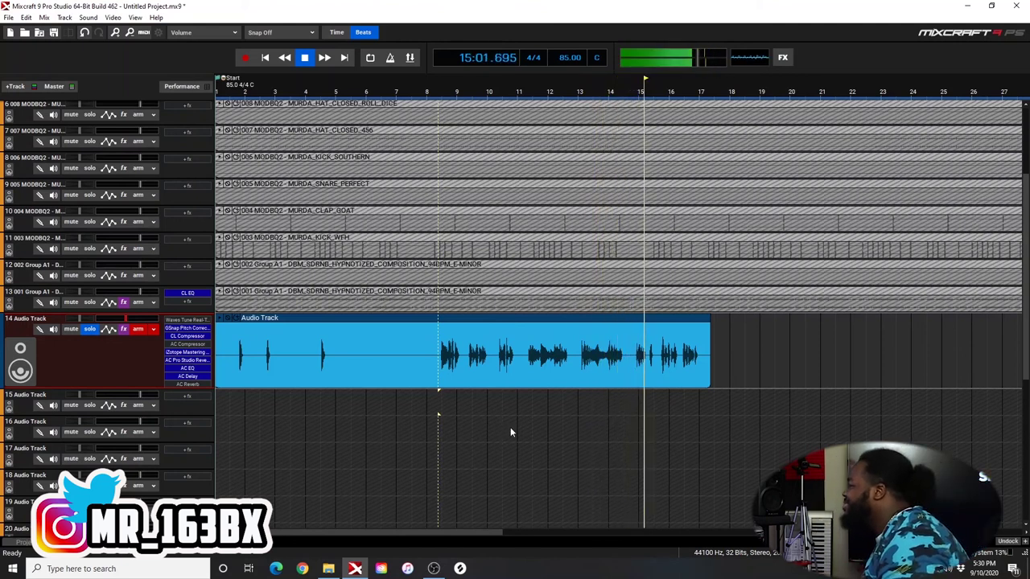
key("space")
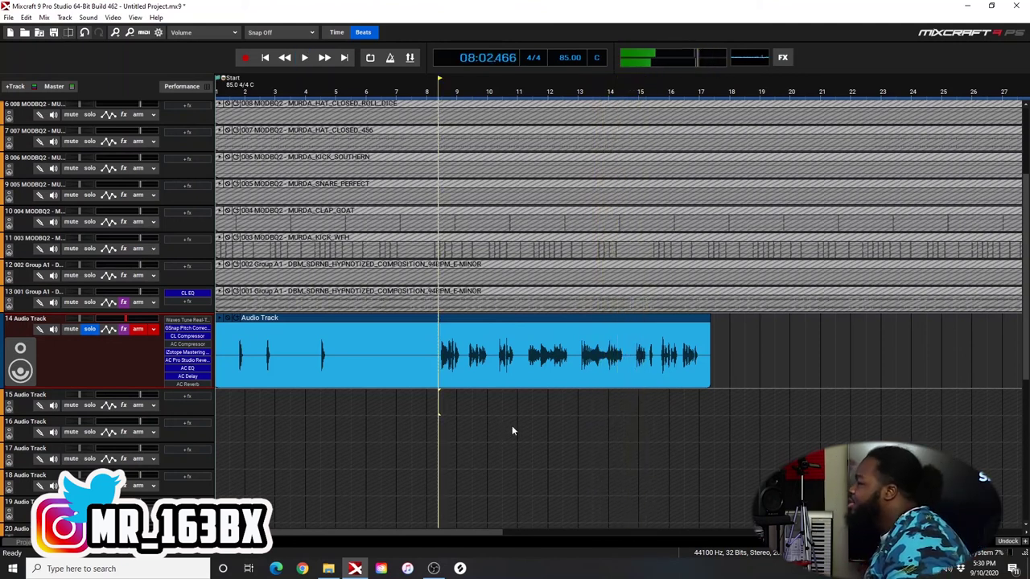
Deactivate GSnap, reactivate Waves Tune Real-Time, and listen to the start of the soloed vocal for comparison
right_click(177, 328)
left_click(186, 342)
right_click(185, 320)
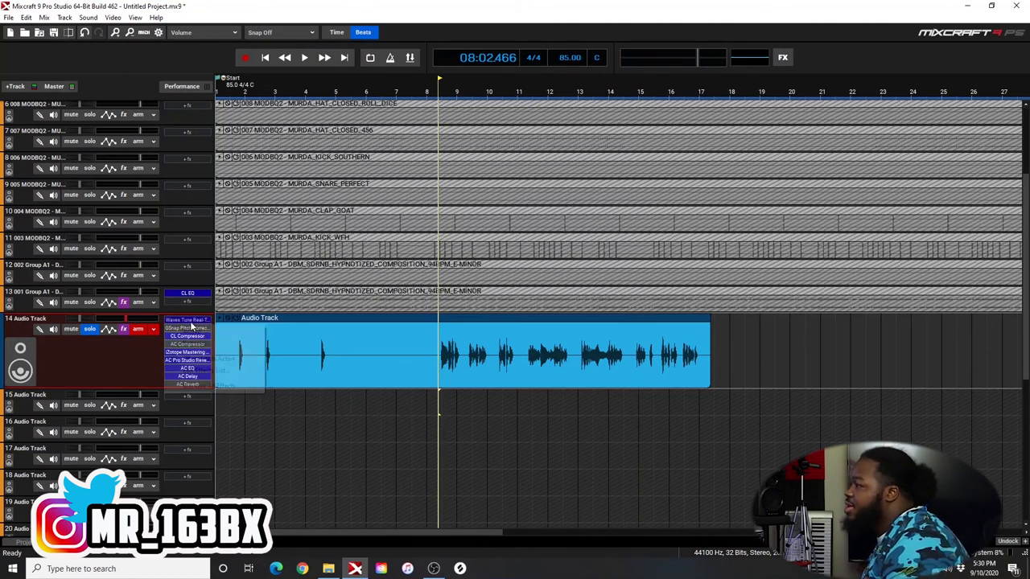
left_click(191, 330)
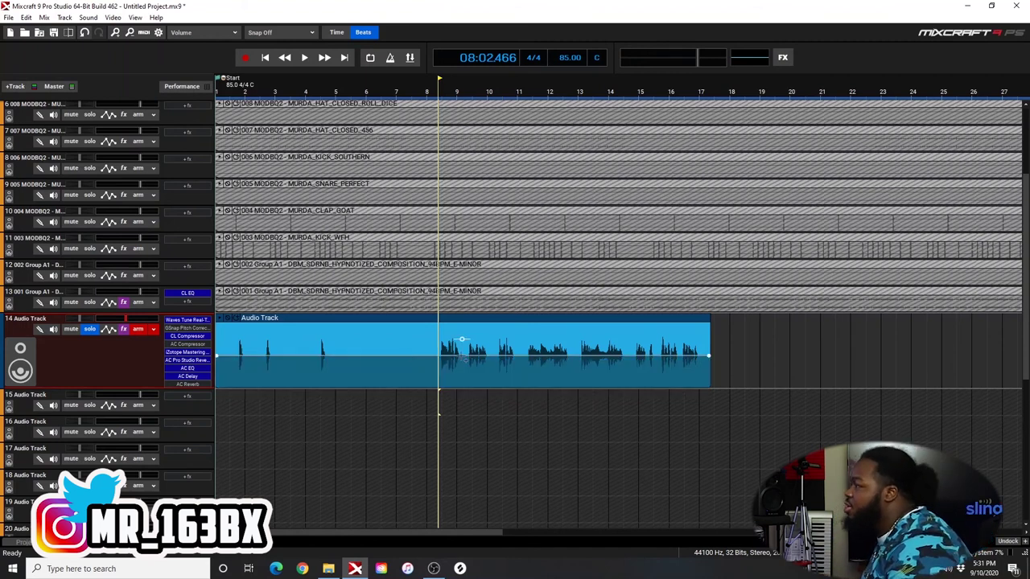
key("space")
key("space")
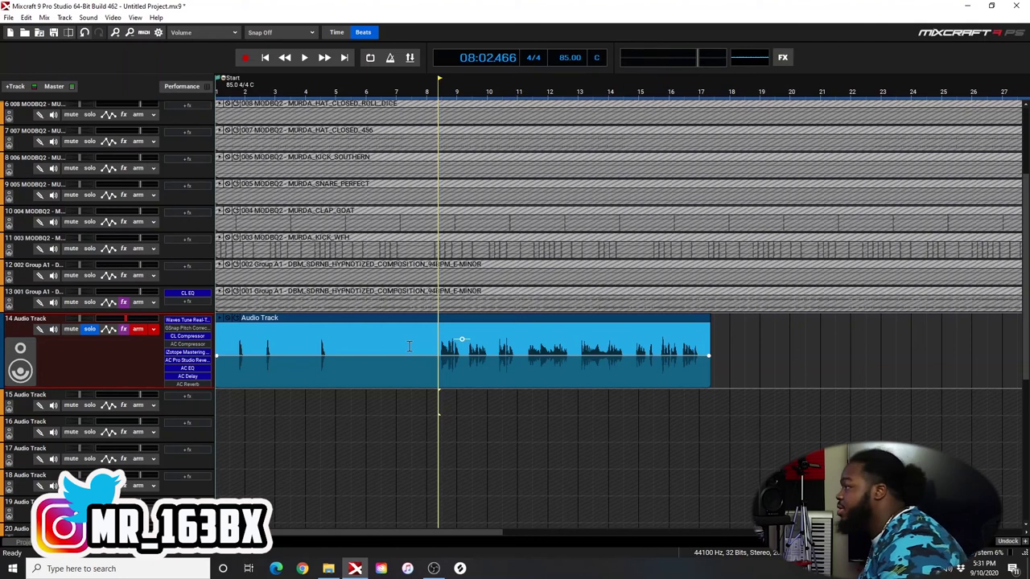
key("space")
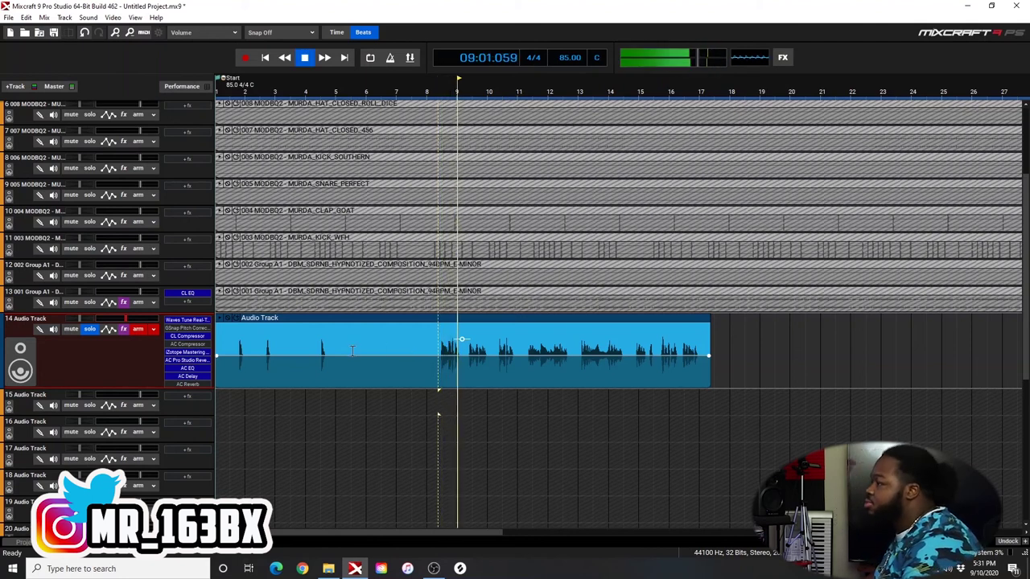
key("space")
Switch the vocal's pitch correction from Waves Tune Real-Time to GSnap again and play a short passage
right_click(208, 321)
left_click(201, 332)
right_click(190, 328)
left_click(192, 332)
key("space")
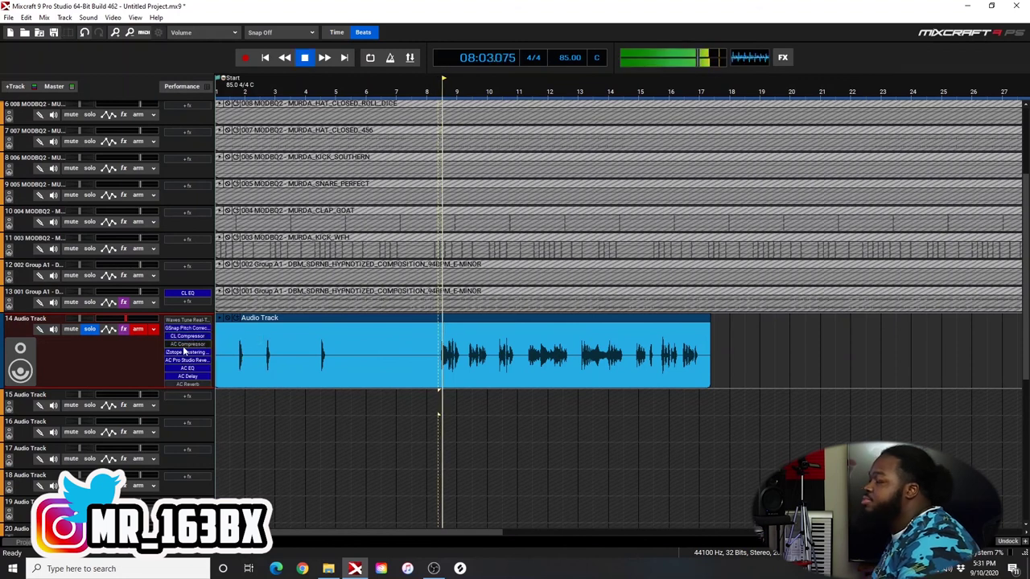
key("space")
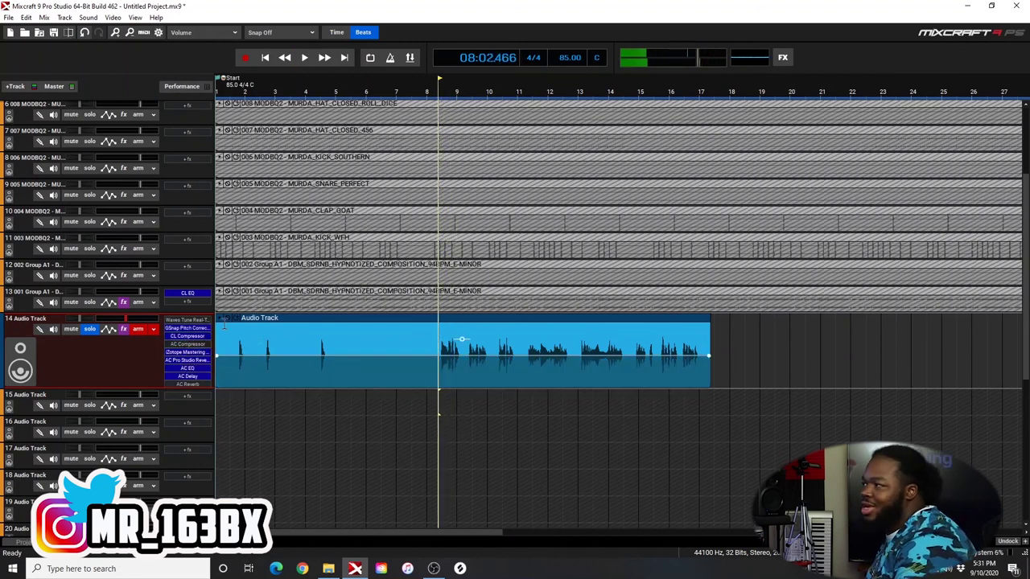
Deactivate GSnap and make Waves Tune Real-Time the active pitch correction on the vocal track
right_click(181, 329)
left_click(199, 344)
right_click(181, 329)
left_click(193, 340)
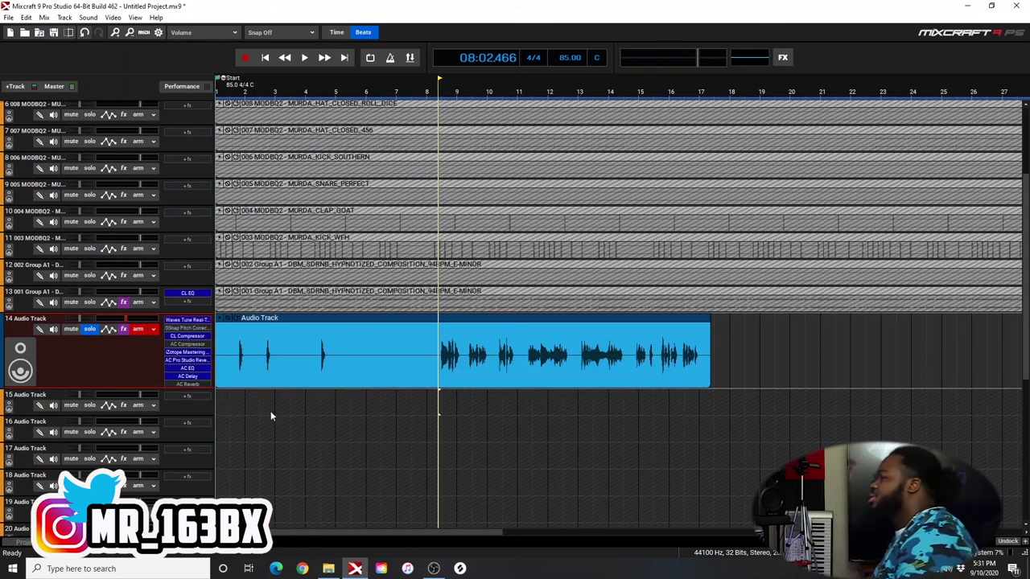
Play the vocal with Waves Tune Real-Time, turn off its solo to hear it with the beat, and stop playback
key("space")
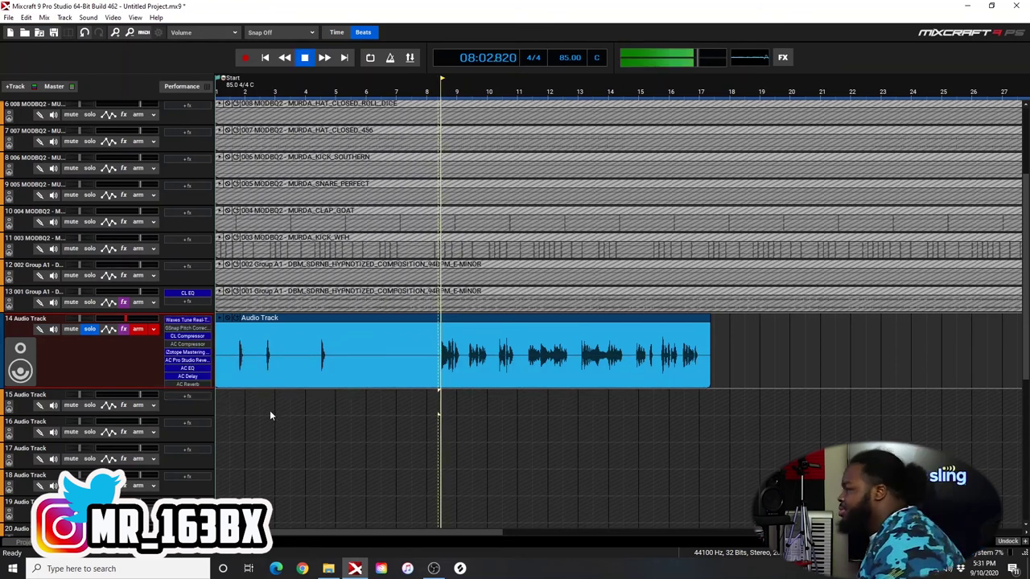
left_click(94, 329)
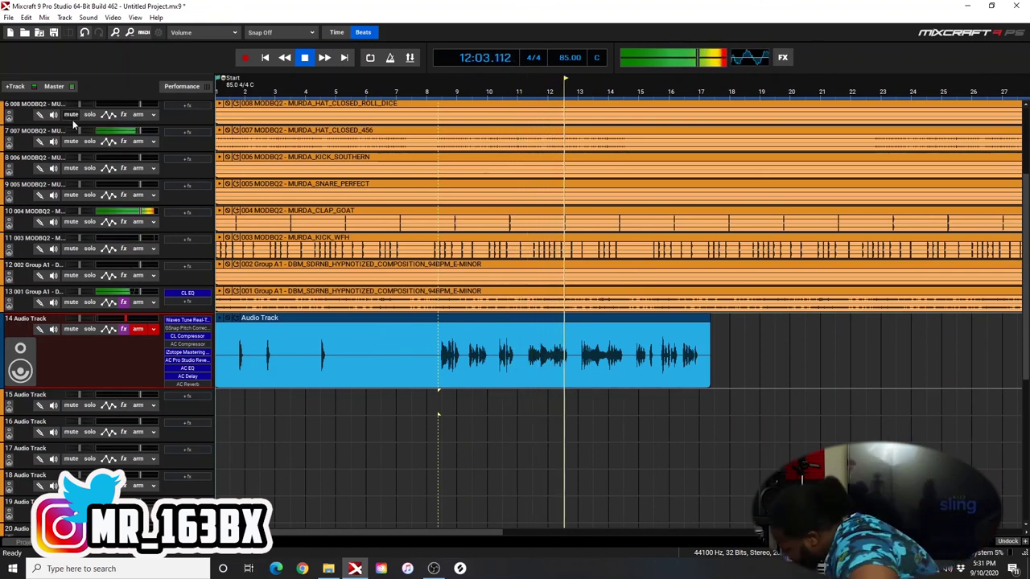
key("space")
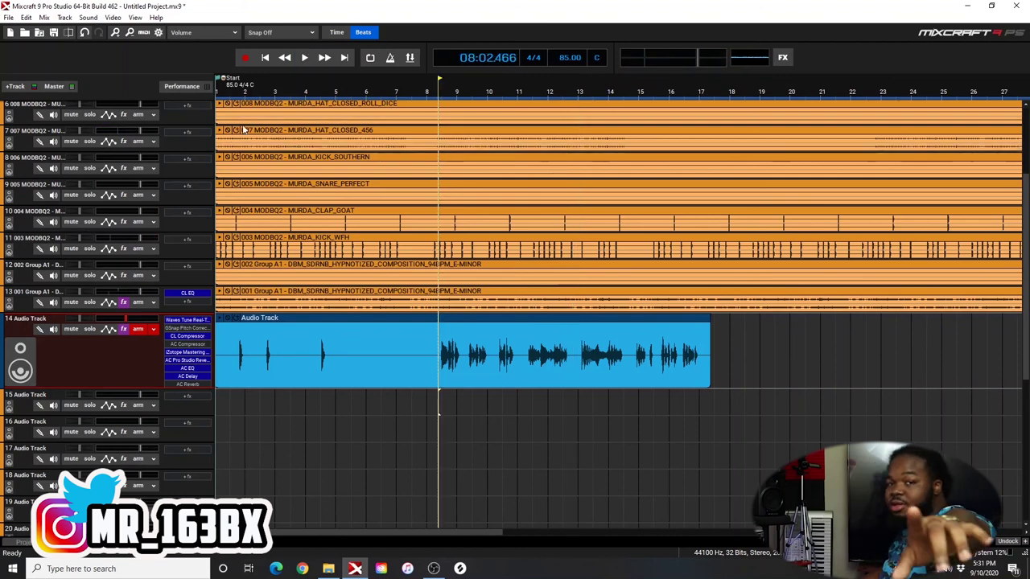